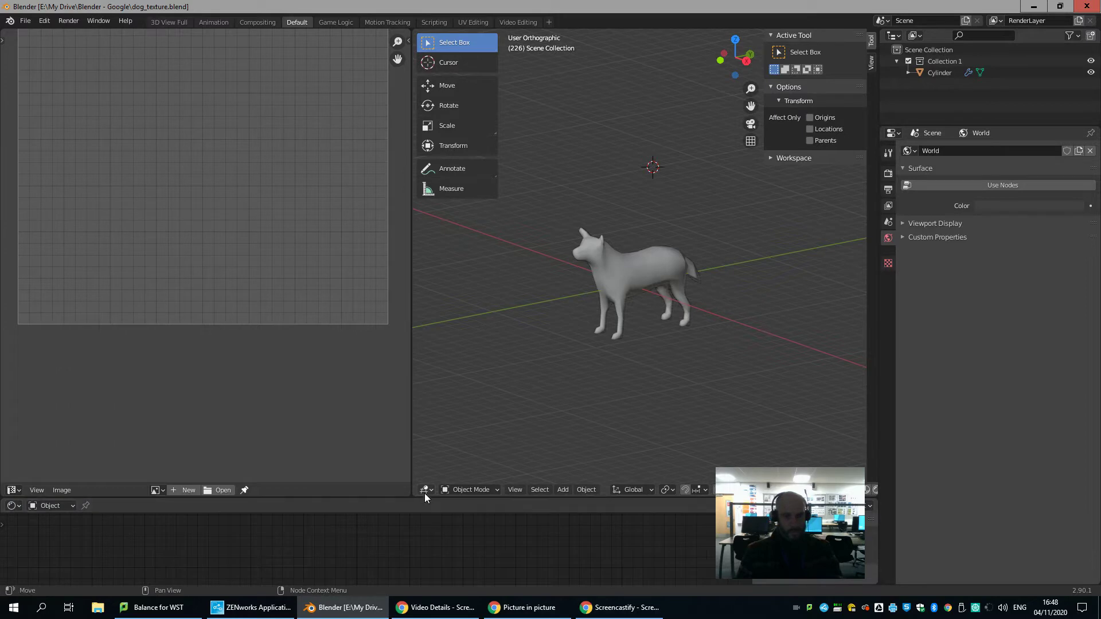
# Enlarge the node editor area, then select the dog's whole connected mesh in Edit Mode.
pyautogui.moveTo(424, 497); pyautogui.dragTo(426, 381)
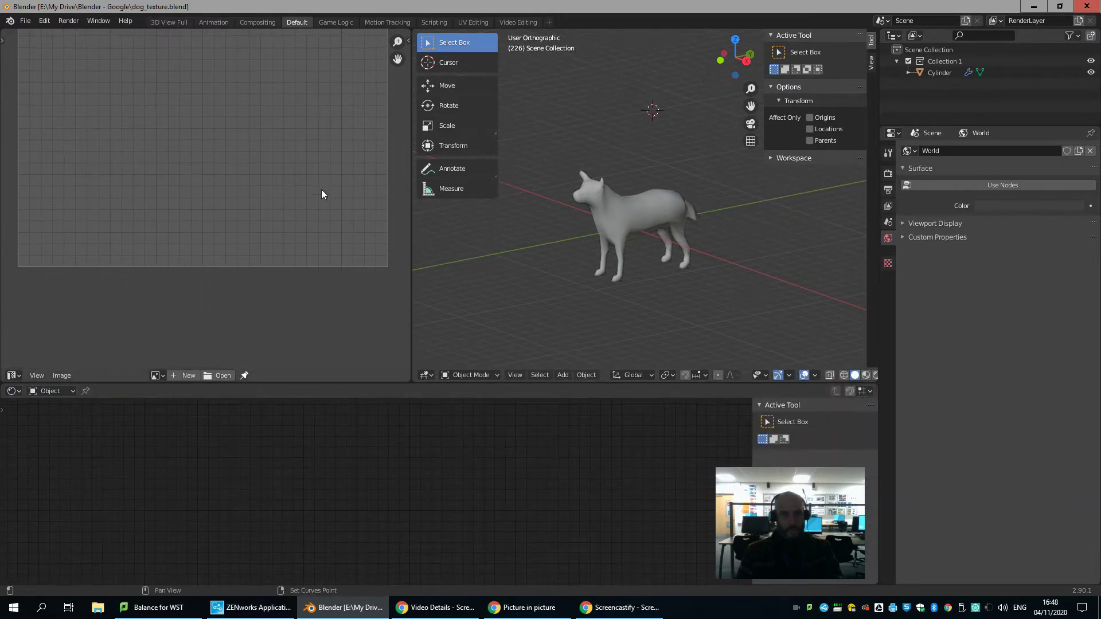
pyautogui.scroll(-3, 278, 210)
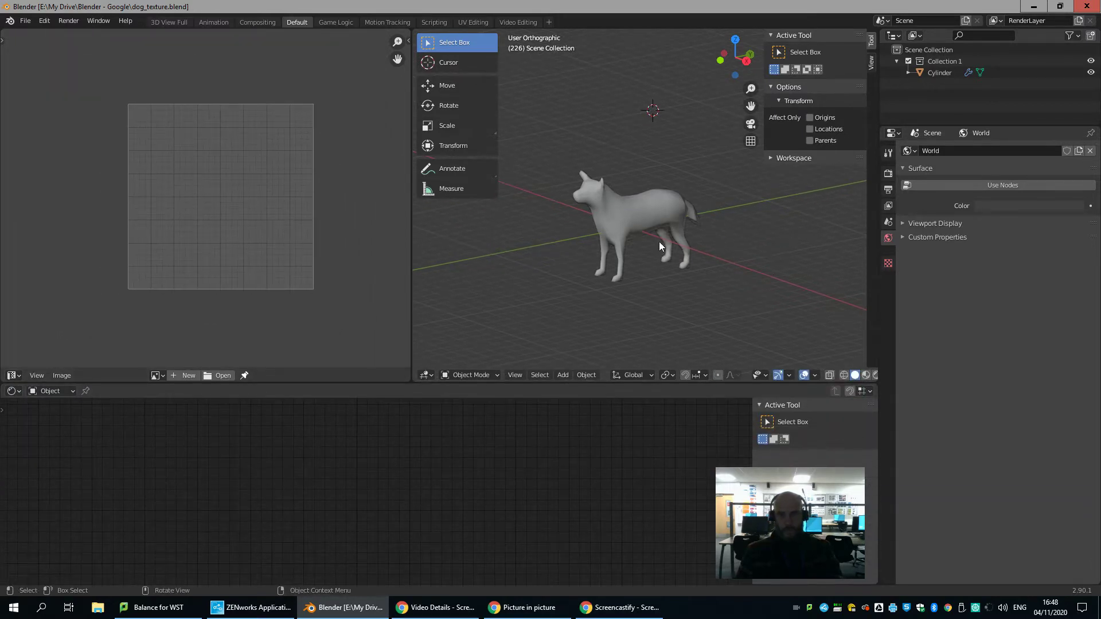
pyautogui.scroll(3, 621, 256)
pyautogui.moveTo(621, 256); pyautogui.dragTo(743, 266, button='middle')
pyautogui.click(643, 245)
pyautogui.press('Tab')
pyautogui.press('l')
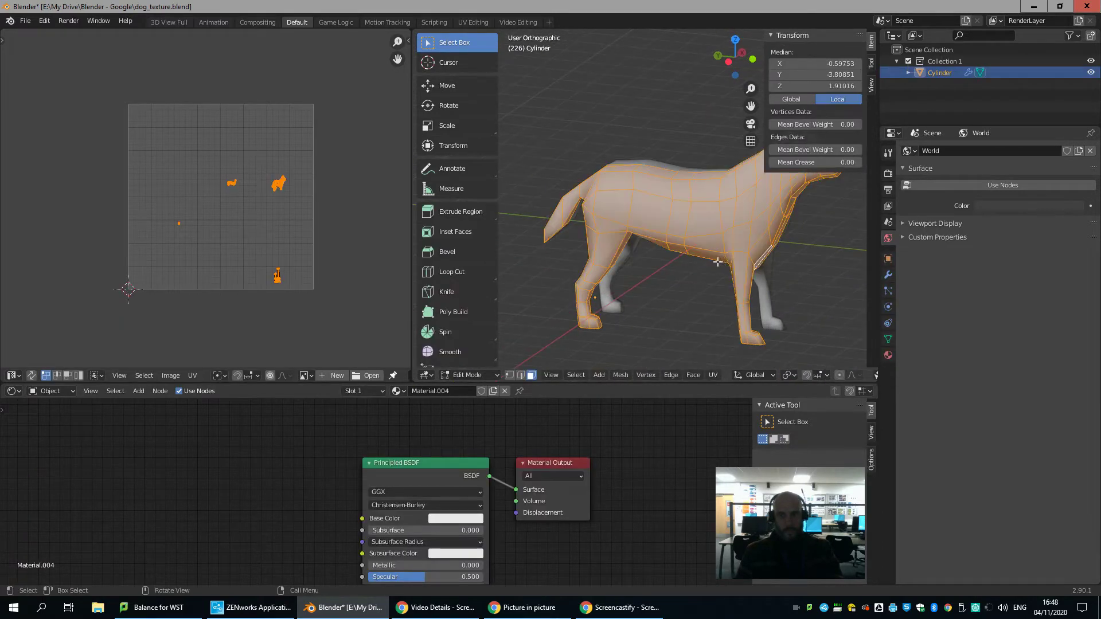
# Load the image ImphenziaPalette01-256-Gradient.png from the recent textures folder into the UV editor.
pyautogui.click(356, 377)
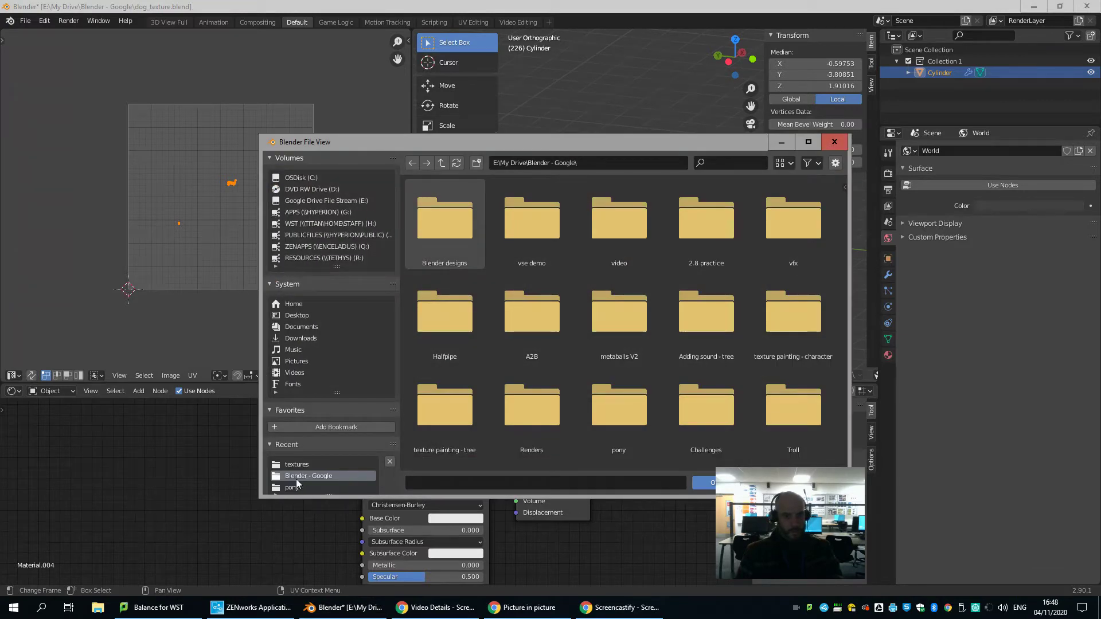
pyautogui.click(296, 464)
pyautogui.click(532, 410)
pyautogui.click(711, 482)
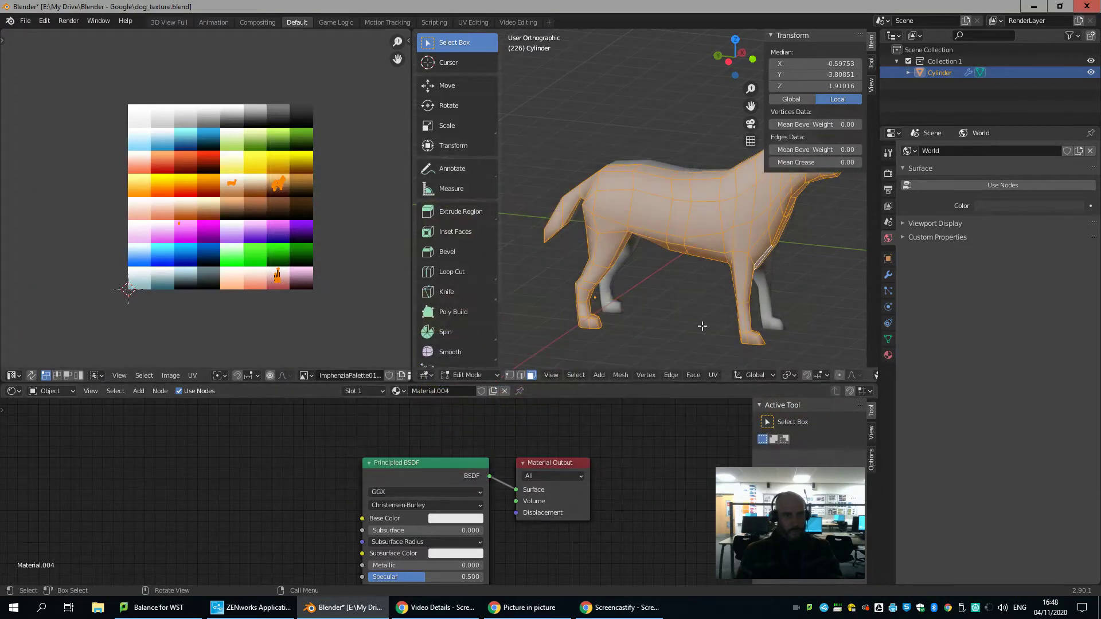
# Unwrap the dog's mesh with Project From View in the left orthographic view and shrink its UVs to about one swatch.
pyautogui.press('ctrl+KP_3')
pyautogui.press('u')
pyautogui.click(753, 267)
pyautogui.press('s')
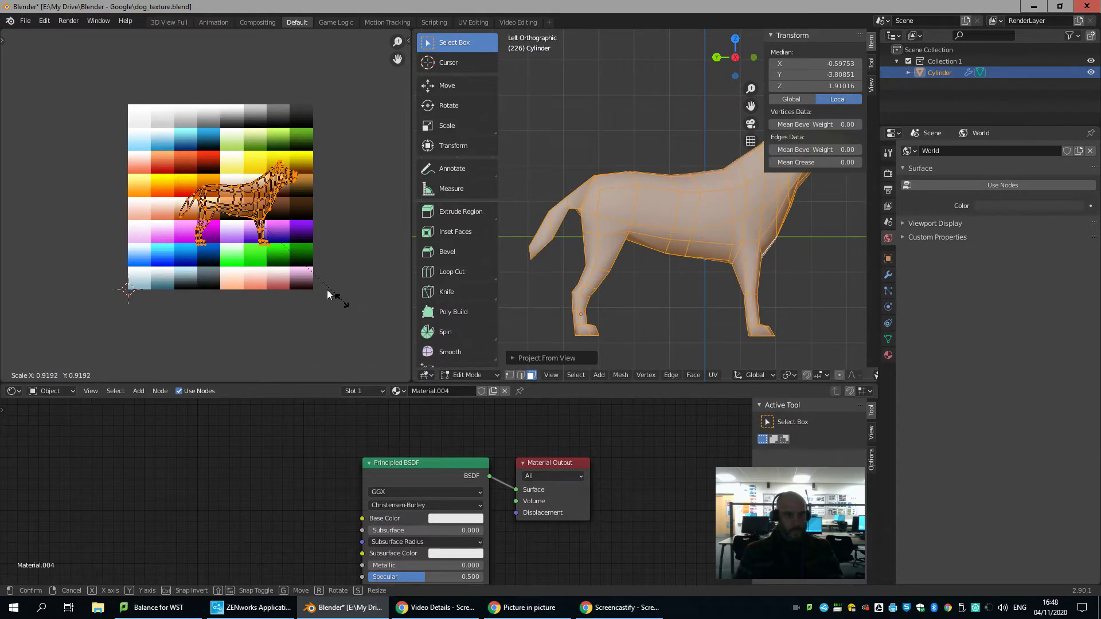
pyautogui.click(257, 218)
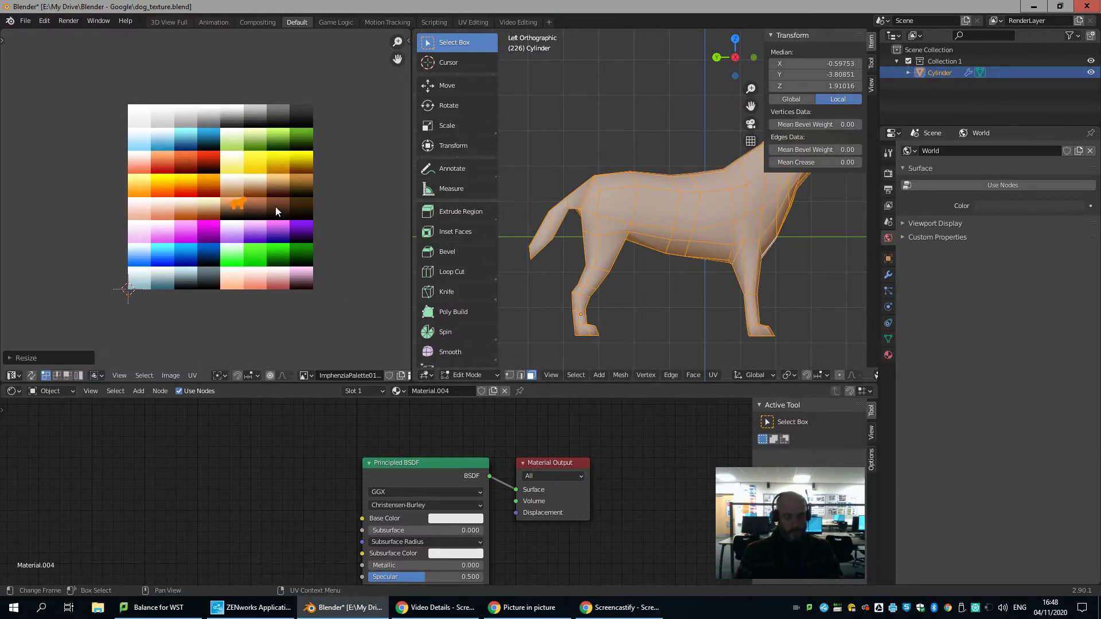
# Move the dog's UVs onto the tan-to-dark-brown gradient swatch and enlarge them to span the swatch's height.
pyautogui.press('g')
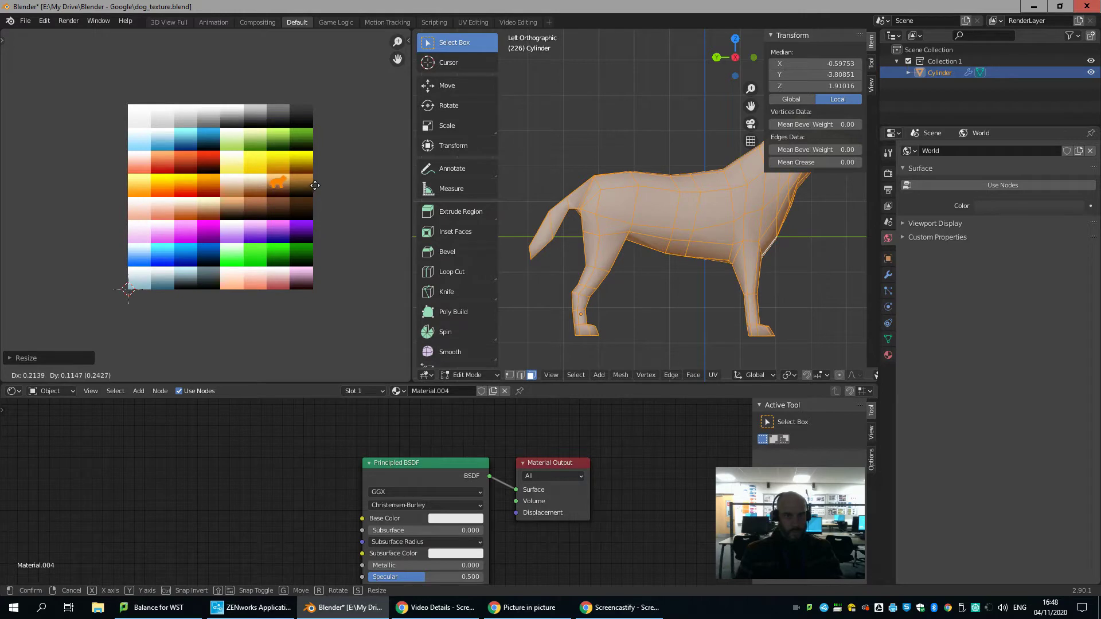
pyautogui.click(315, 185)
pyautogui.scroll(5, 324, 184)
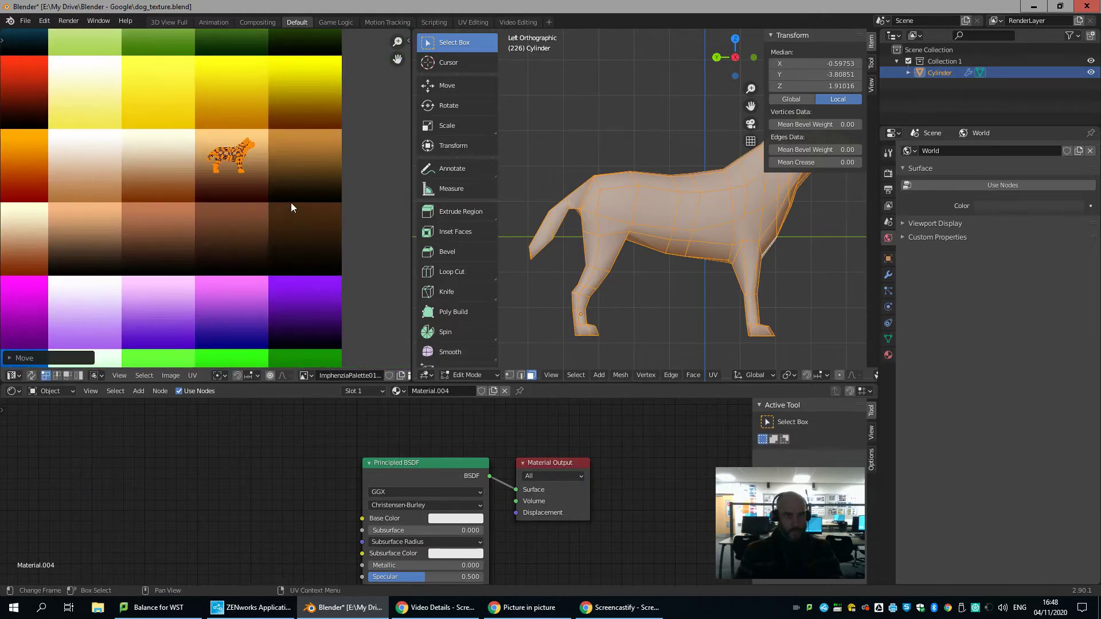
pyautogui.press('s')
pyautogui.click(268, 196)
pyautogui.press('g')
pyautogui.click(268, 206)
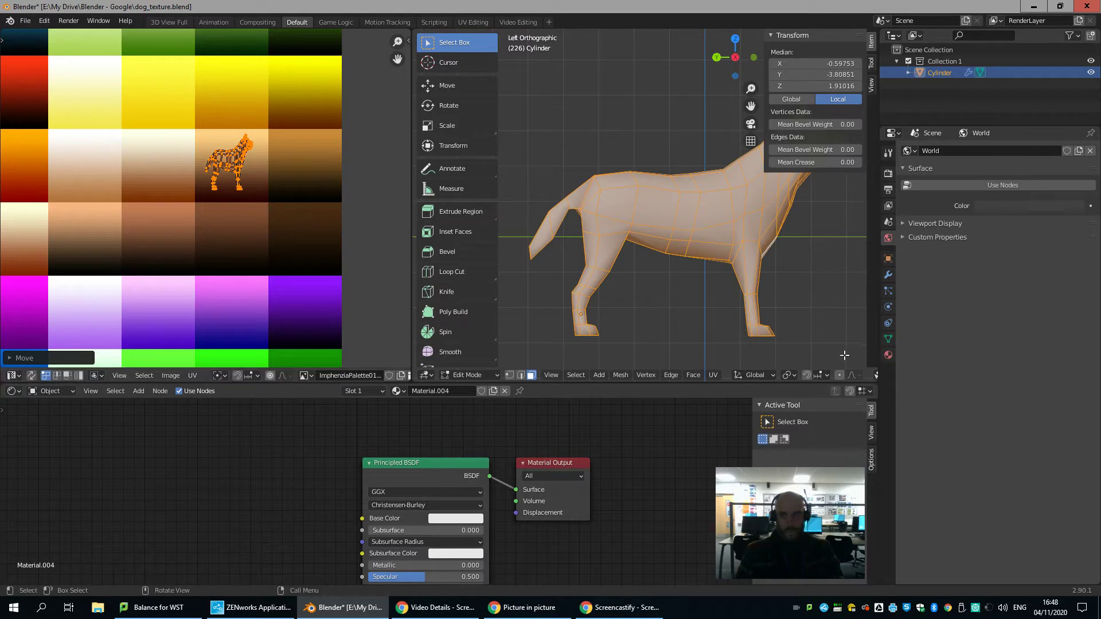
# Show the viewport in Material Preview shading and return the dog to Object Mode.
pyautogui.scroll(-5, 831, 377)
pyautogui.click(850, 376)
pyautogui.moveTo(648, 321); pyautogui.dragTo(596, 357, button='middle')
pyautogui.press('Tab')
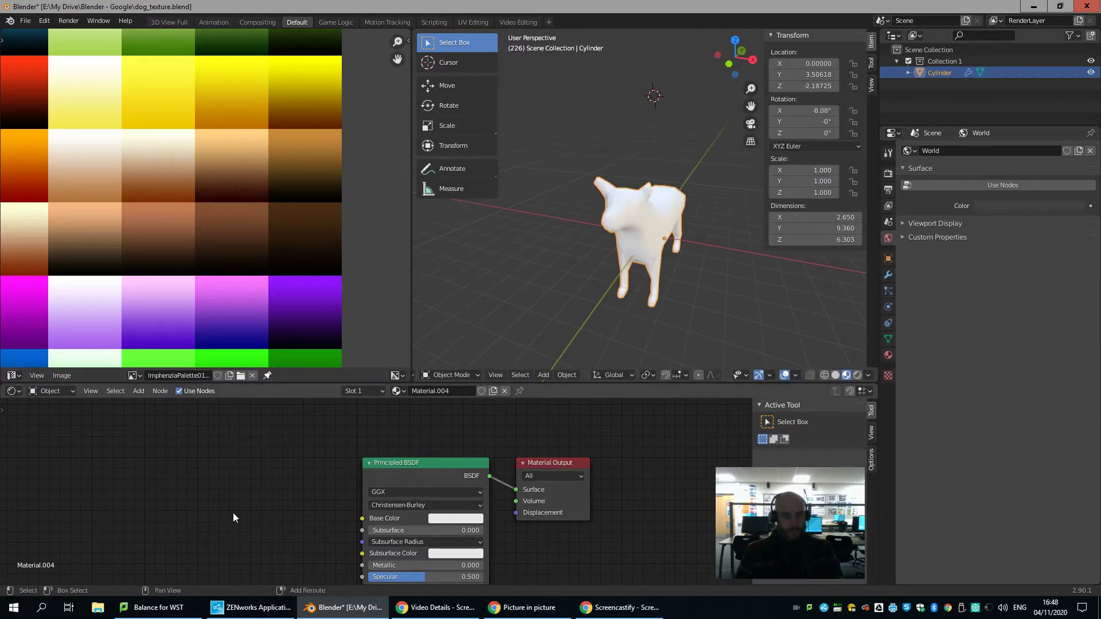
# Add an Image Texture node using ImphenziaPalette01-256-Gradient.png and connect its Color output to the Principled BSDF's Base Color.
pyautogui.hotkey('shift', 'a')
pyautogui.moveTo(233, 513)
pyautogui.click(291, 412)
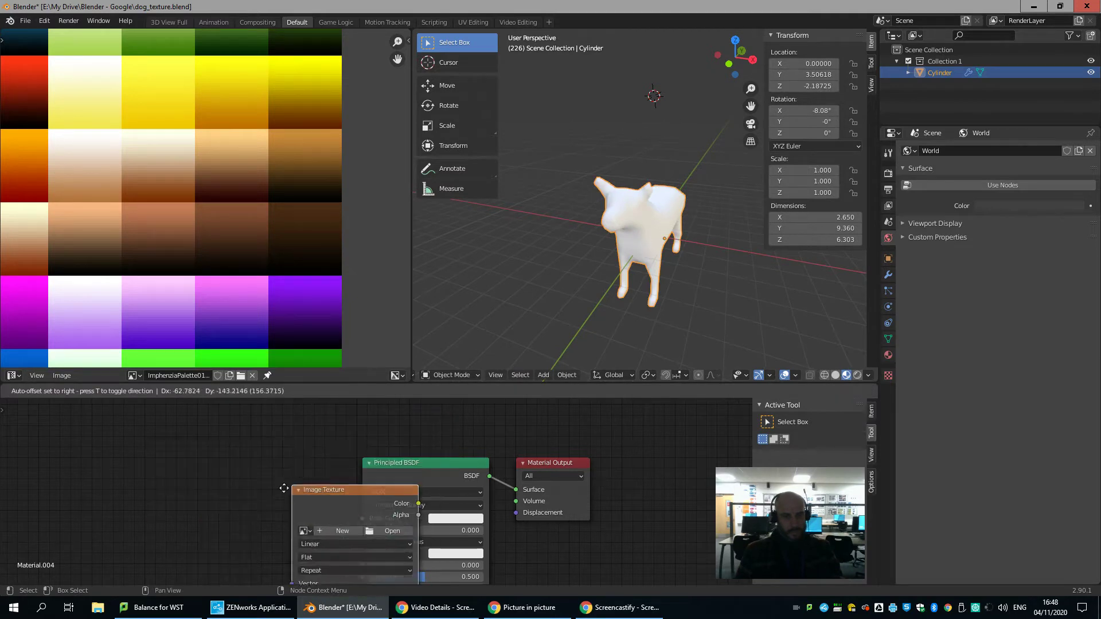
pyautogui.moveTo(302, 466); pyautogui.dragTo(362, 518)
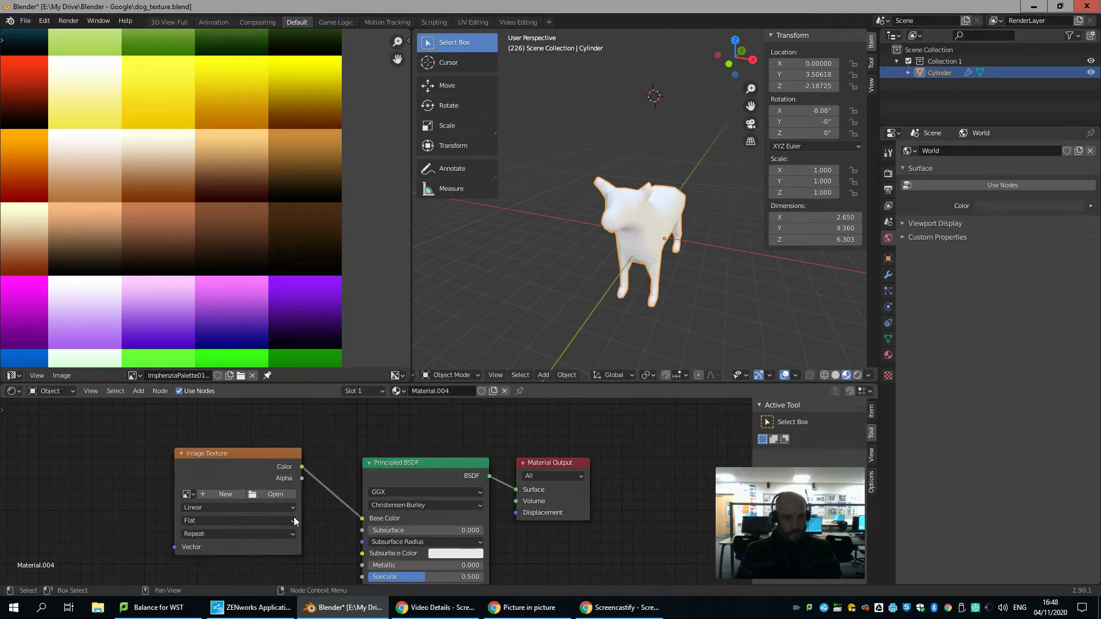
pyautogui.click(185, 494)
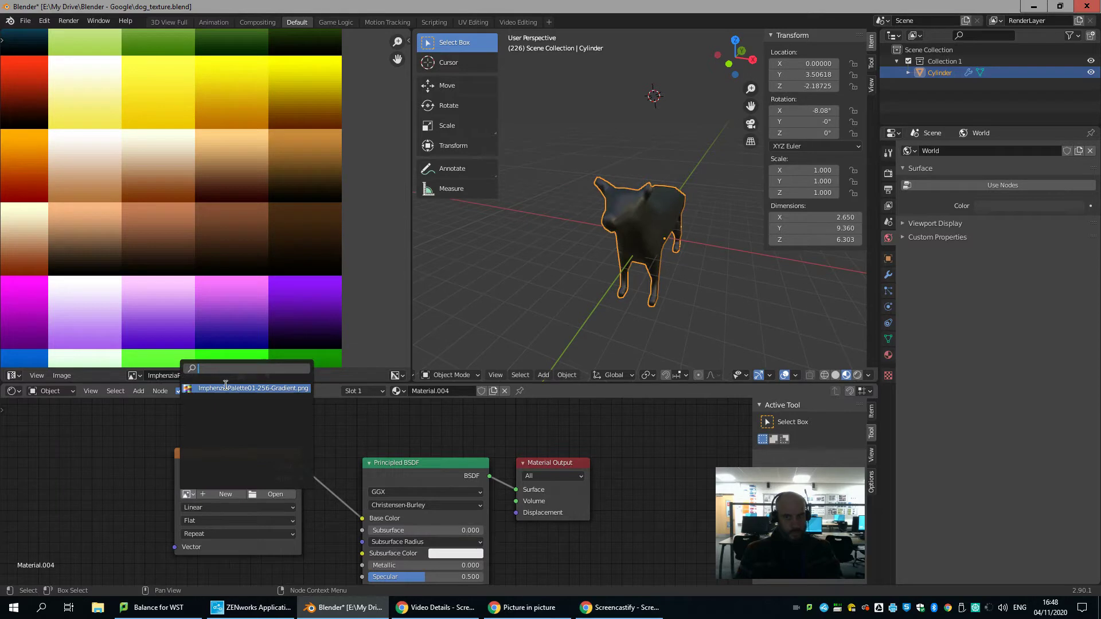
pyautogui.click(247, 388)
# Set the Principled BSDF's Specular to 0.
pyautogui.moveTo(633, 223); pyautogui.dragTo(604, 259, button='middle')
pyautogui.moveTo(701, 272)
pyautogui.mouseDown(button='middle')
pyautogui.moveTo(669, 294)
pyautogui.moveTo(697, 290)
pyautogui.mouseUp(button='middle')
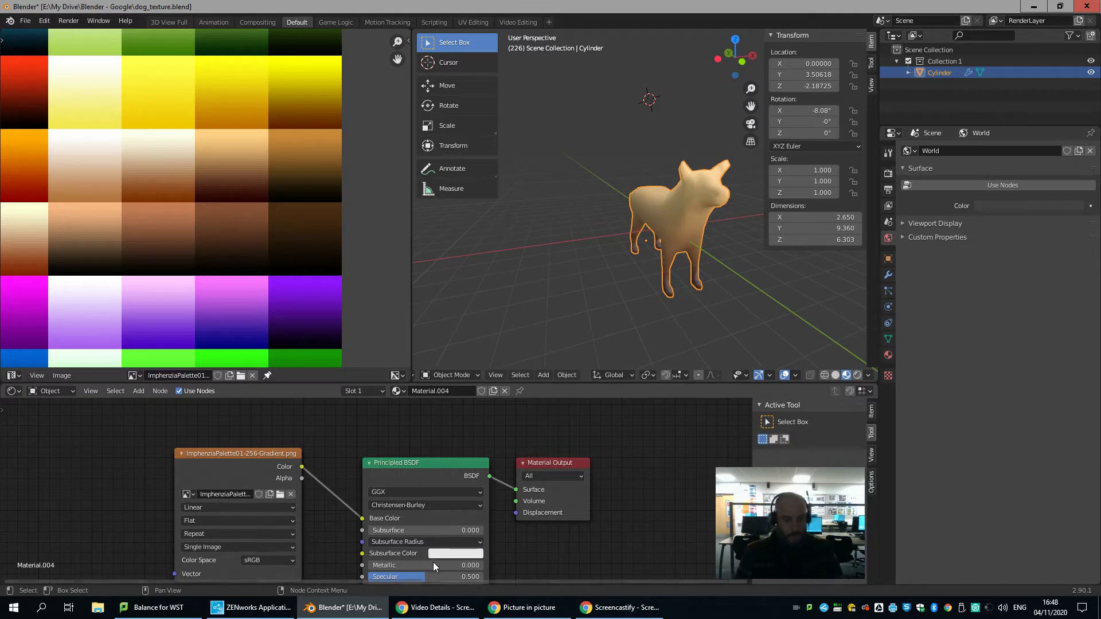
pyautogui.moveTo(443, 560); pyautogui.dragTo(487, 484, button='middle')
pyautogui.moveTo(484, 484); pyautogui.dragTo(405, 484)
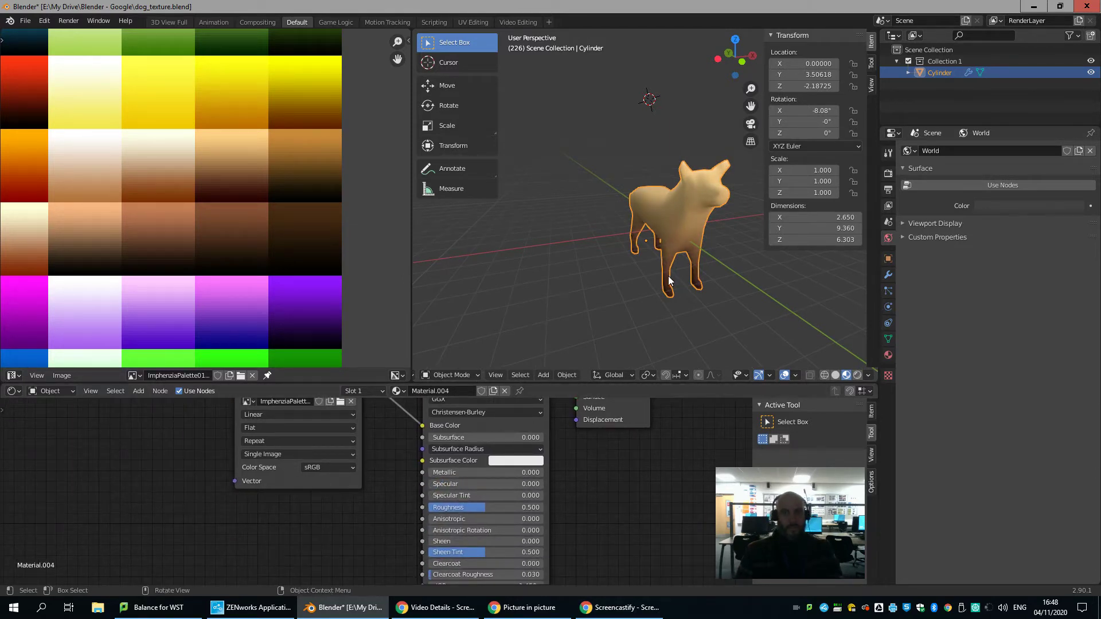
# Select the dog's inner ear faces in Edit Mode and move their UVs onto the light-pink-to-purple gradient swatch.
pyautogui.moveTo(669, 276); pyautogui.dragTo(728, 277, button='middle')
pyautogui.press('Tab')
pyautogui.scroll(6, 707, 260)
pyautogui.moveTo(677, 170); pyautogui.dragTo(673, 197, button='middle')
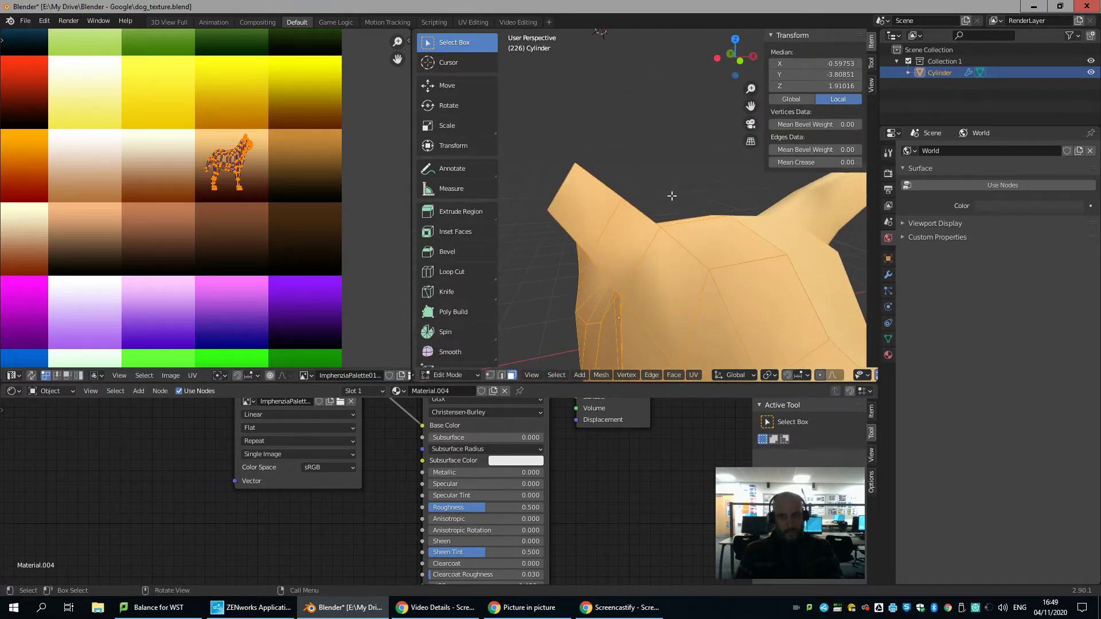
pyautogui.rightClick(634, 230)
pyautogui.press('Escape')
pyautogui.hotkey('alt', 'a')
pyautogui.click(628, 230)
pyautogui.press('g')
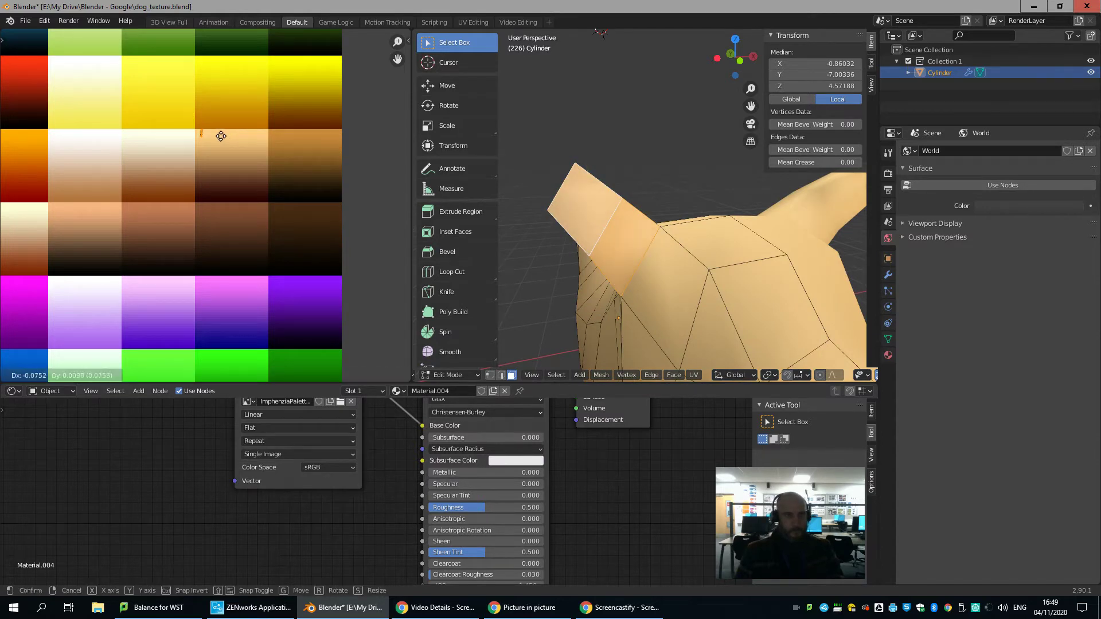
pyautogui.moveTo(227, 320)
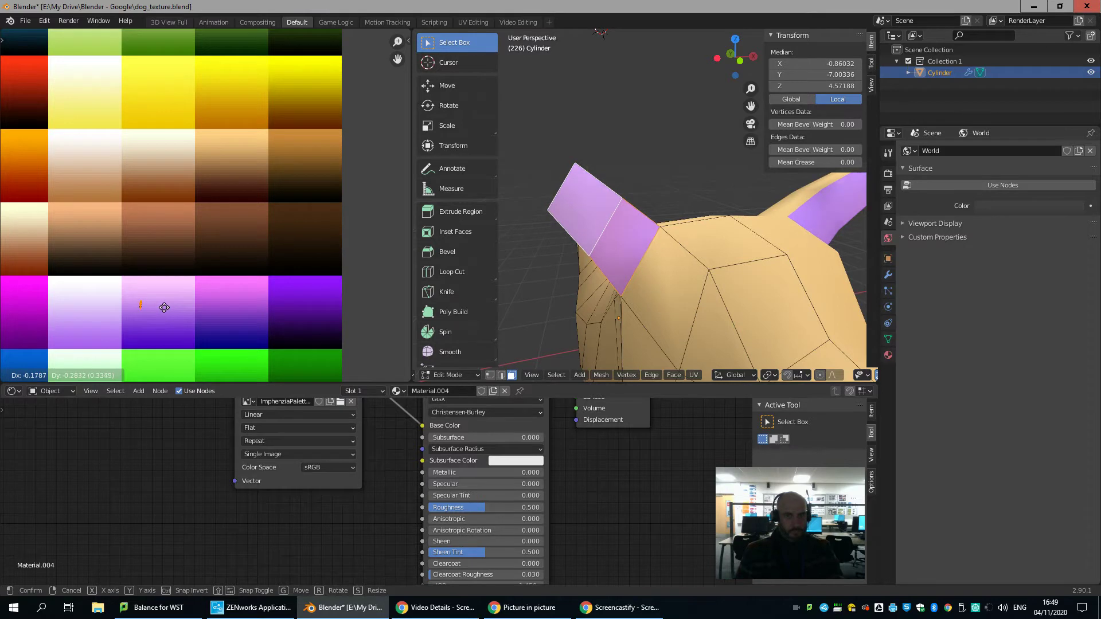
pyautogui.click(144, 302)
# Move the inner ear faces' UVs lower in the purple swatch to give the ears a deeper purple.
pyautogui.scroll(-5, 648, 301)
pyautogui.moveTo(649, 301); pyautogui.dragTo(637, 270, button='middle')
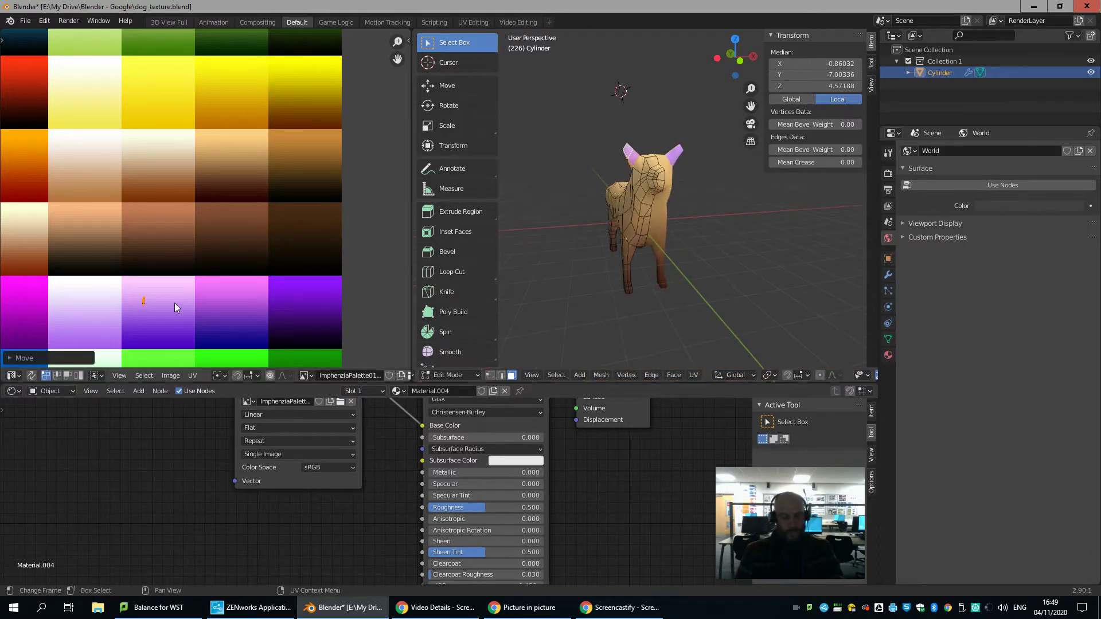
pyautogui.press('g')
pyautogui.click(183, 323)
# Select the dog's paws and lower front leg in left wireframe view and move their UVs onto the upper cream-to-brown swatch.
pyautogui.keyDown('alt'); pyautogui.moveTo(635, 282); pyautogui.dragTo(634, 283, button='middle'); pyautogui.keyUp('alt')
pyautogui.hotkey('alt', 'a')
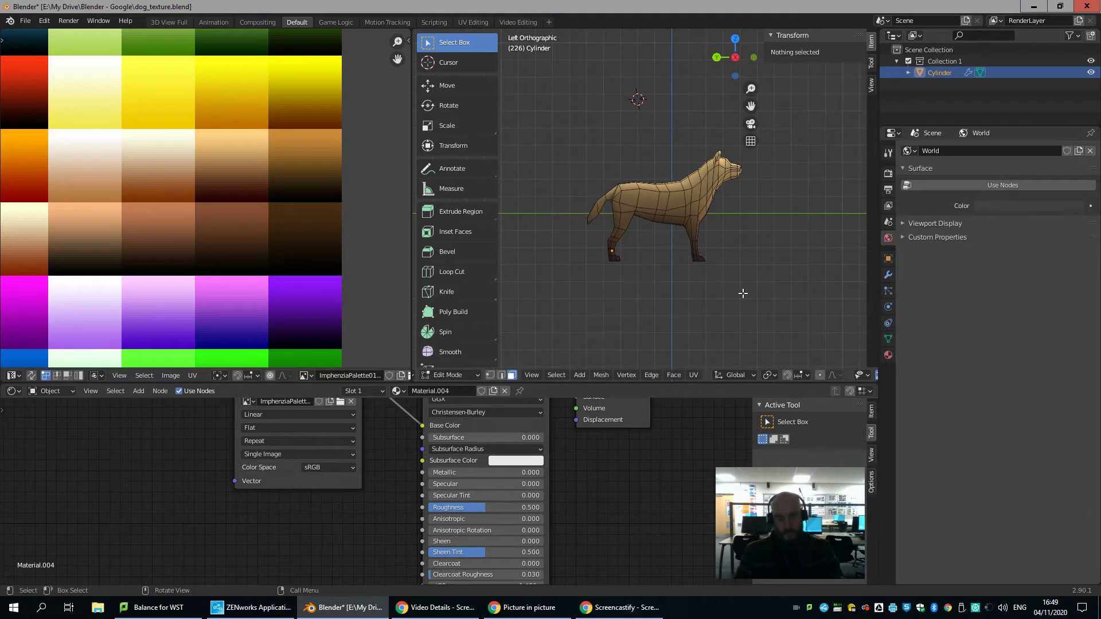
pyautogui.scroll(3, 745, 298)
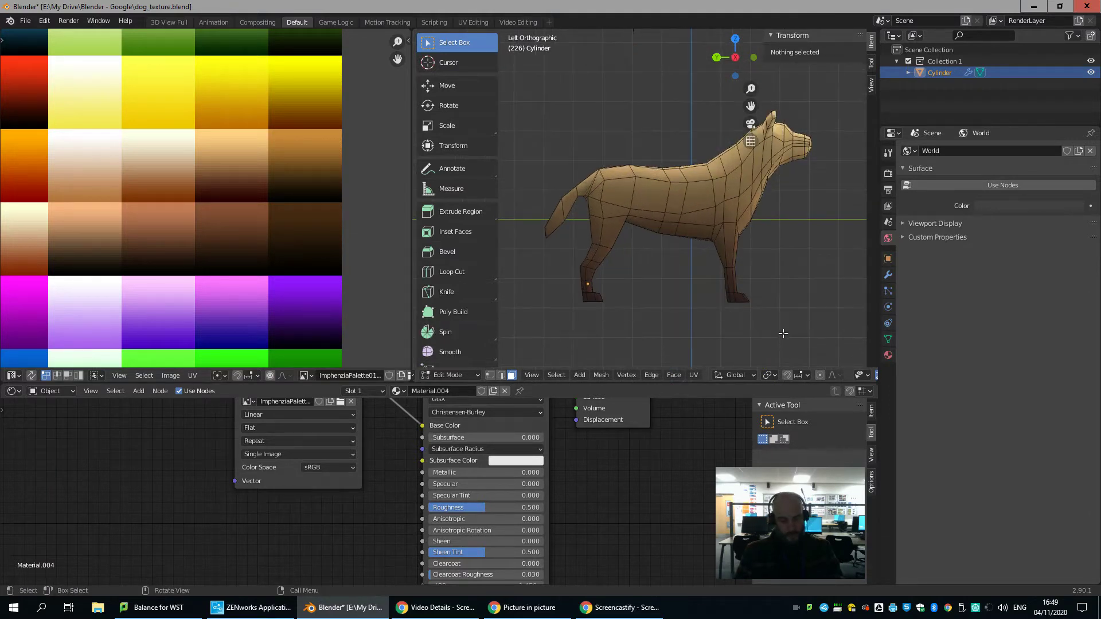
pyautogui.press('z')
pyautogui.click(695, 332)
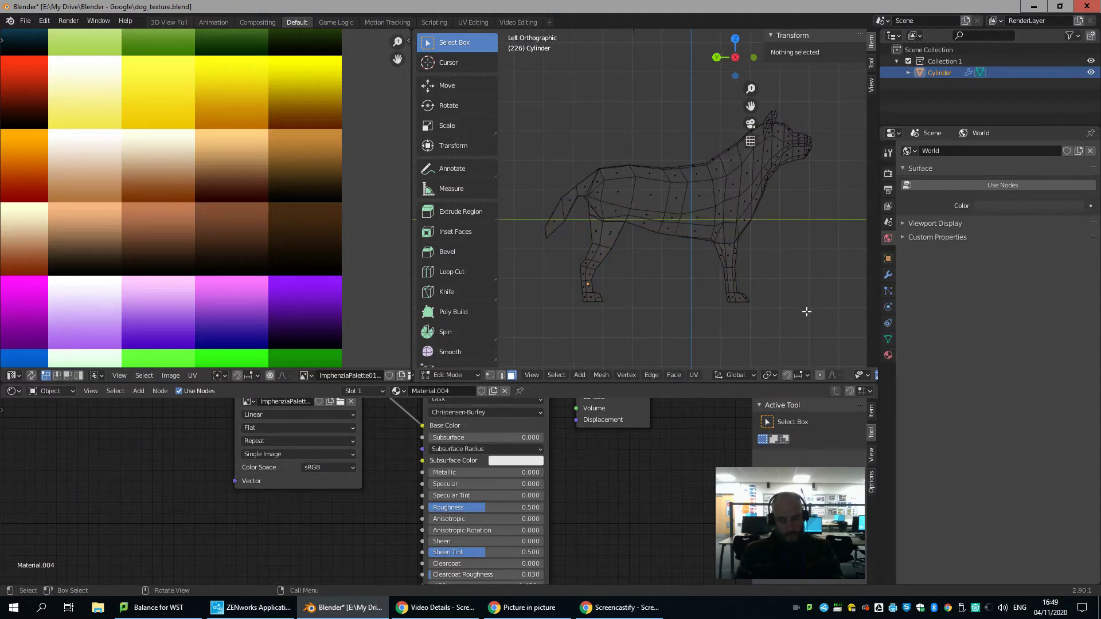
pyautogui.moveTo(811, 332); pyautogui.dragTo(569, 285)
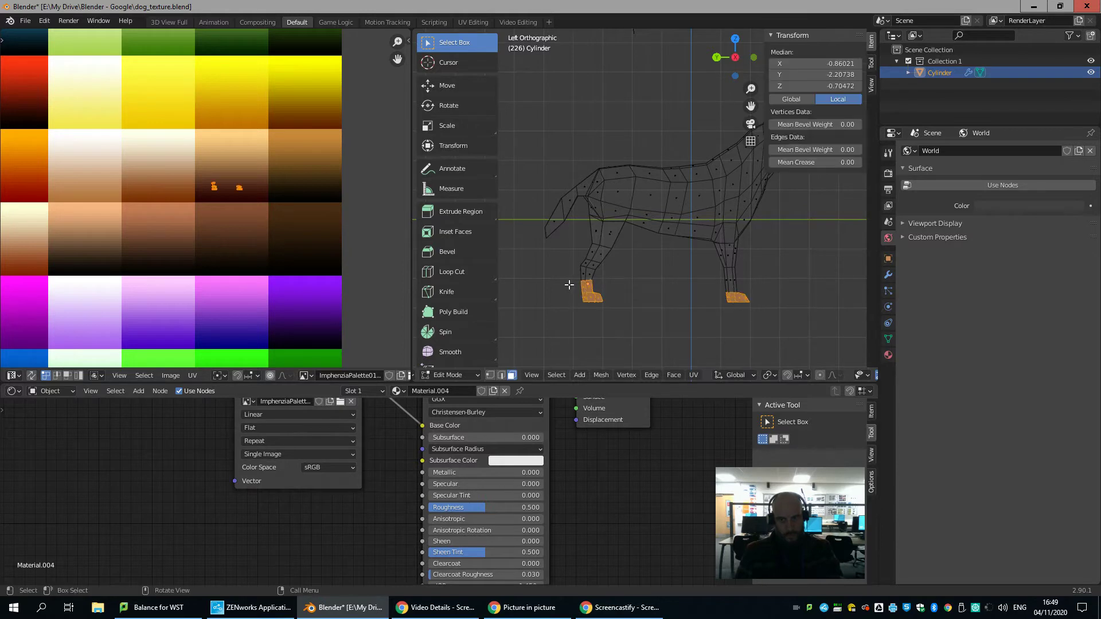
pyautogui.keyDown('alt'); pyautogui.keyDown('shift'); pyautogui.click(732, 282); pyautogui.keyUp('shift'); pyautogui.keyUp('alt')
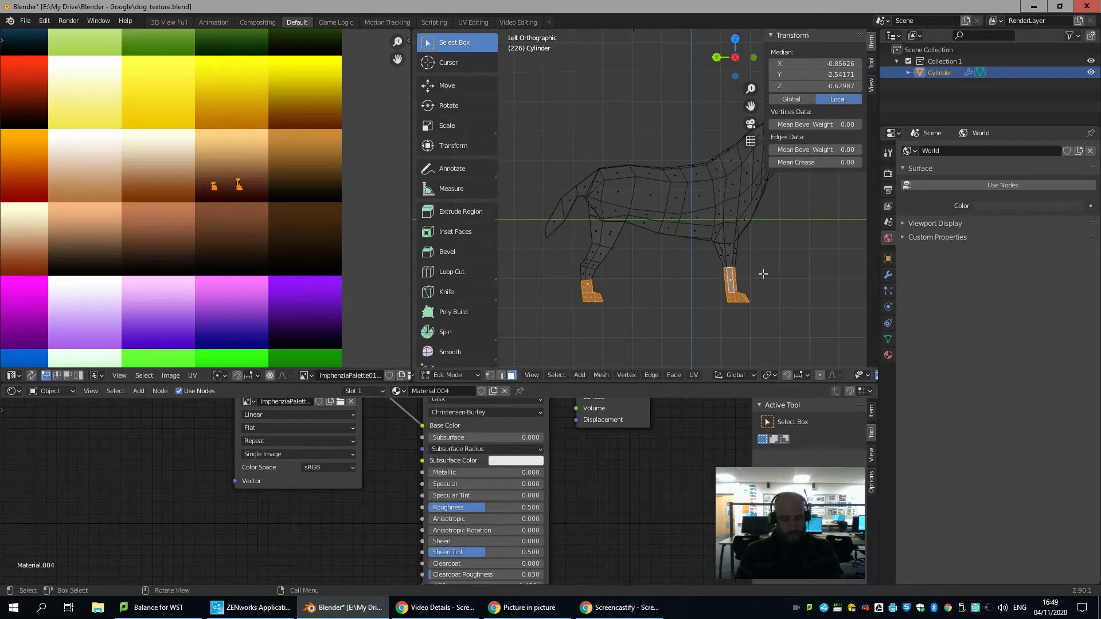
pyautogui.press('g')
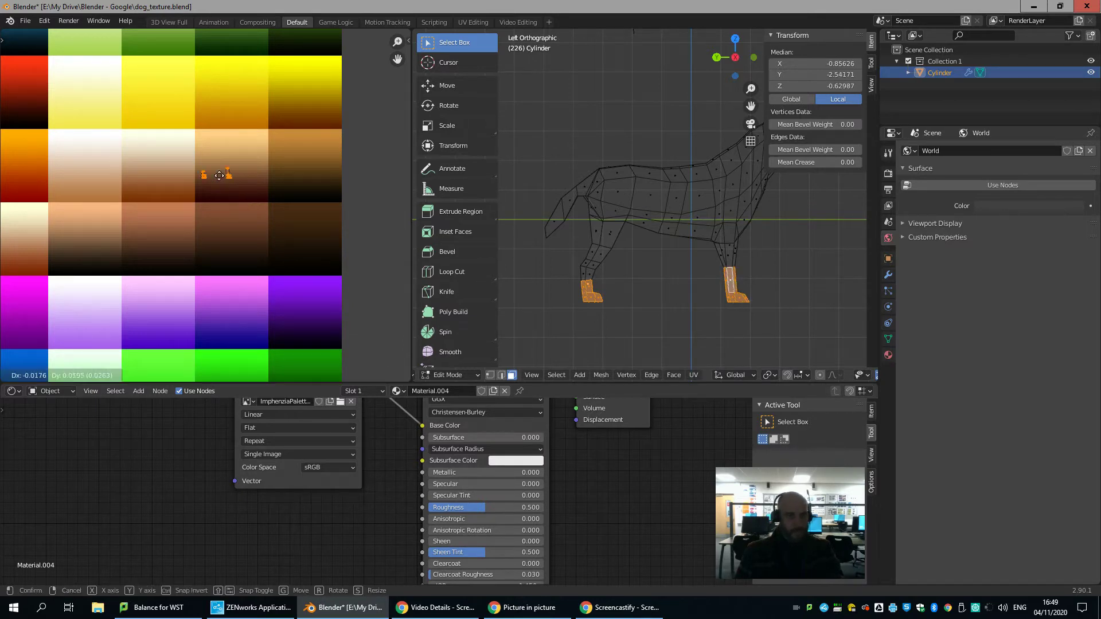
pyautogui.click(165, 163)
# Switch the viewport back to Material Preview and move the paw UVs lower in the cream-to-brown gradient.
pyautogui.moveTo(763, 276); pyautogui.dragTo(701, 280, button='middle')
pyautogui.press('z')
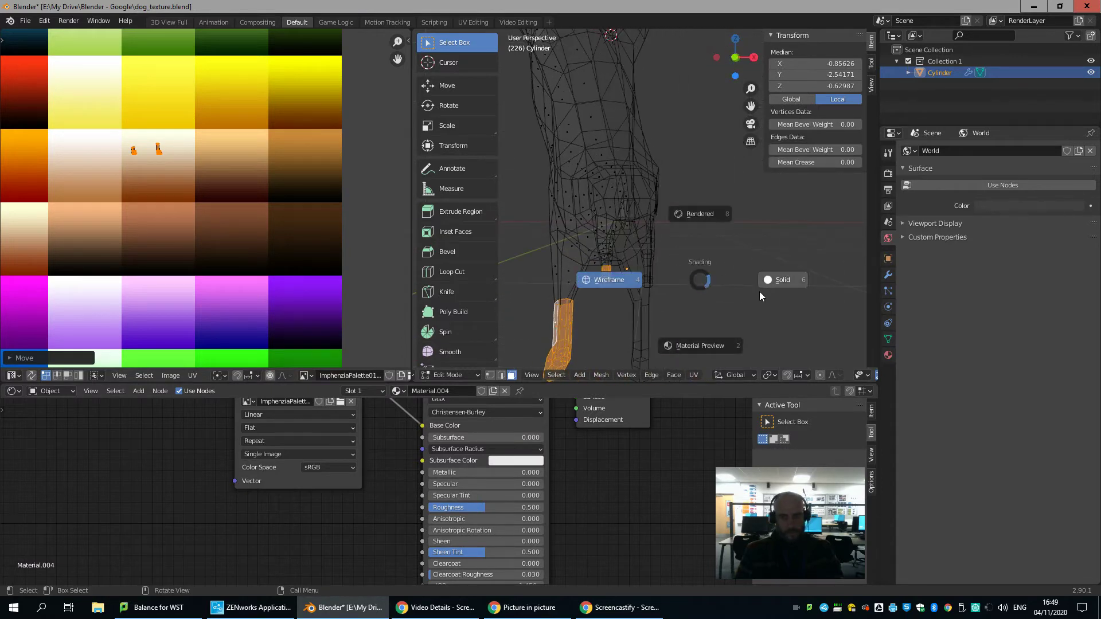
pyautogui.press('2')
pyautogui.moveTo(624, 276); pyautogui.dragTo(551, 290, button='middle')
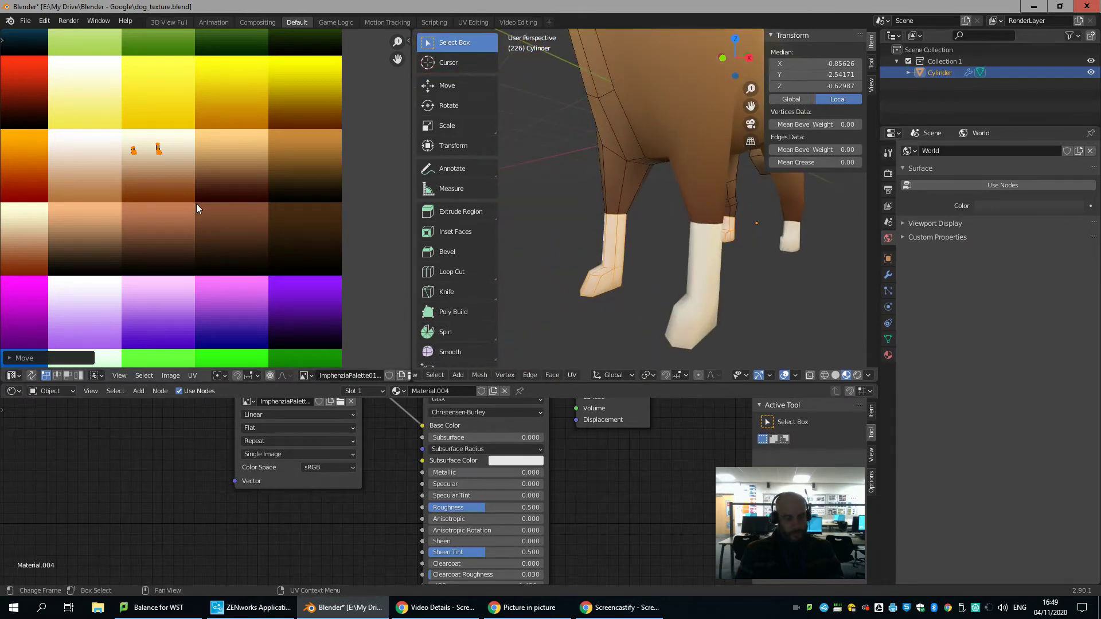
pyautogui.press('g')
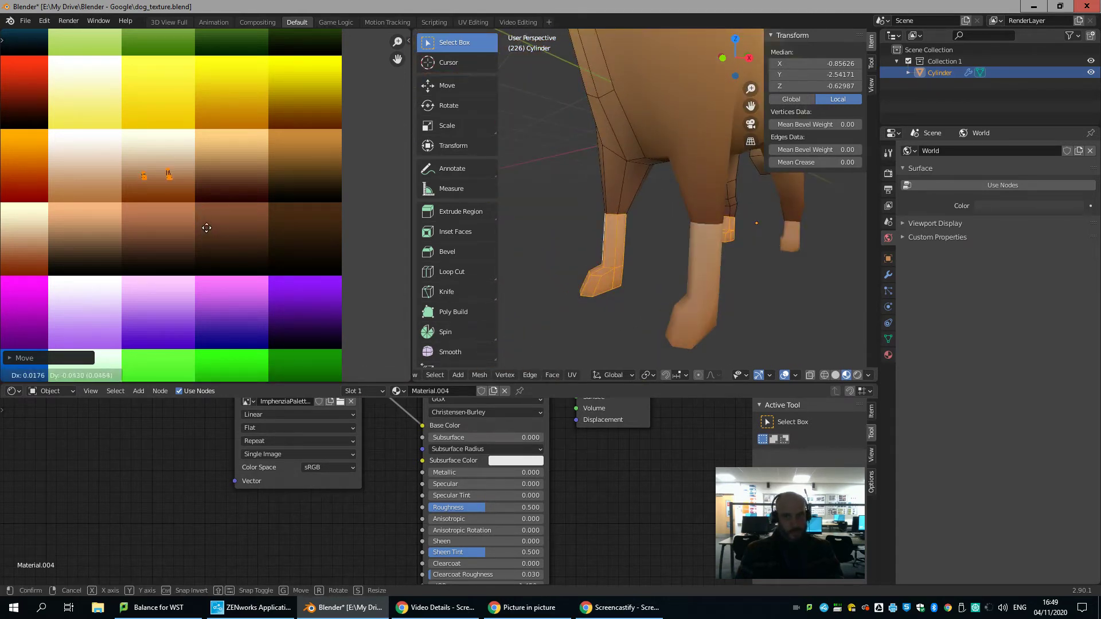
pyautogui.click(225, 250)
# Stretch the paw UVs along the Y axis and nudge them upward so the lower legs fade from cream to brown.
pyautogui.press('s')
pyautogui.press('y')
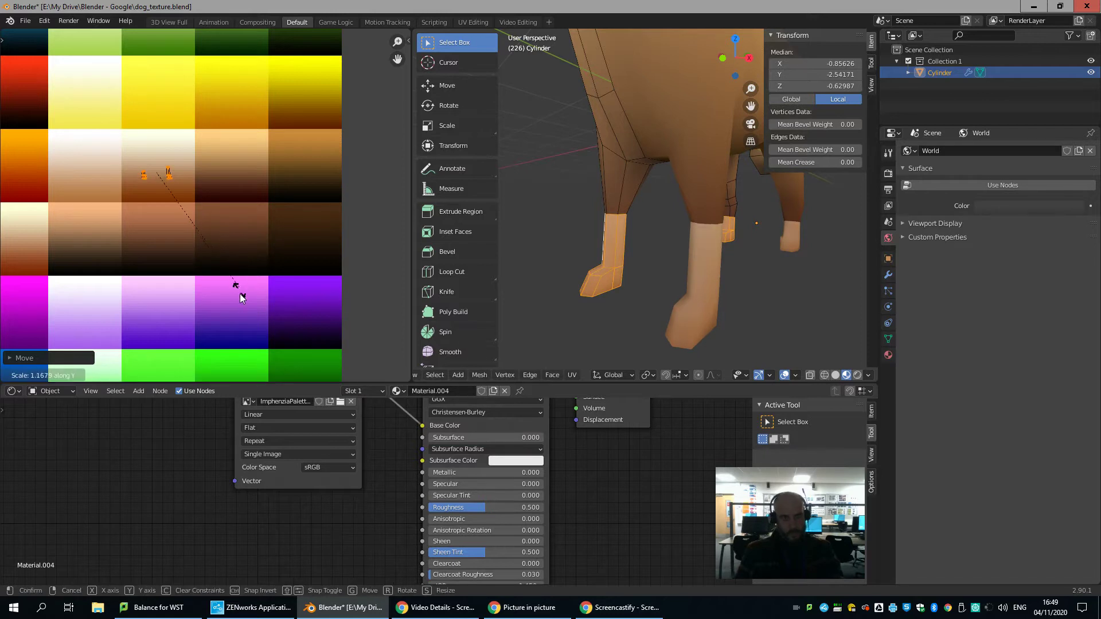
pyautogui.click(241, 369)
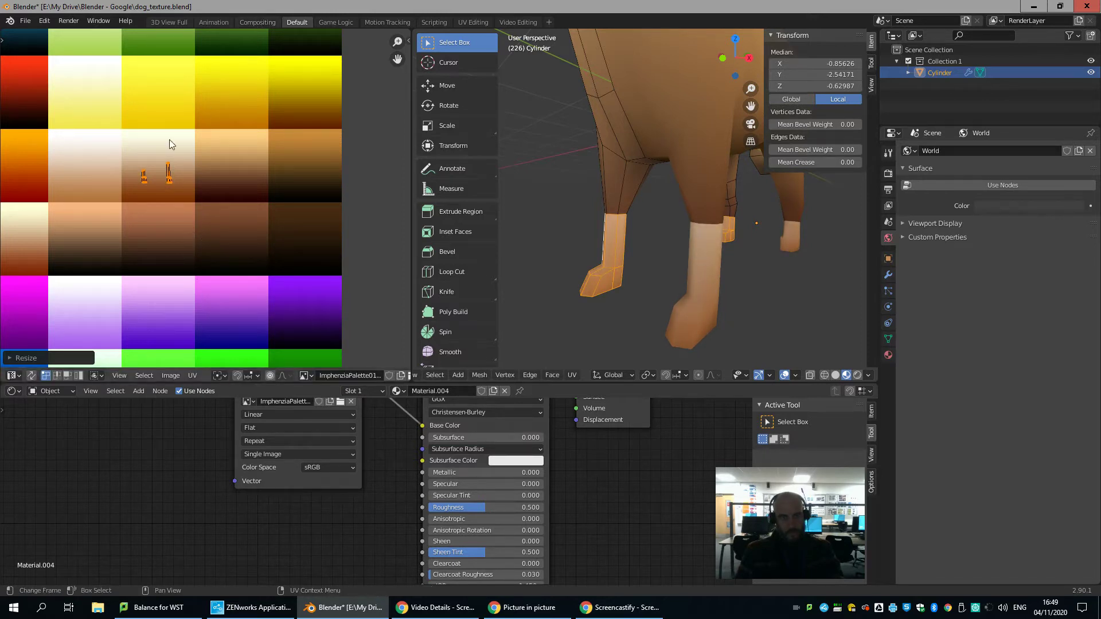
pyautogui.press('g')
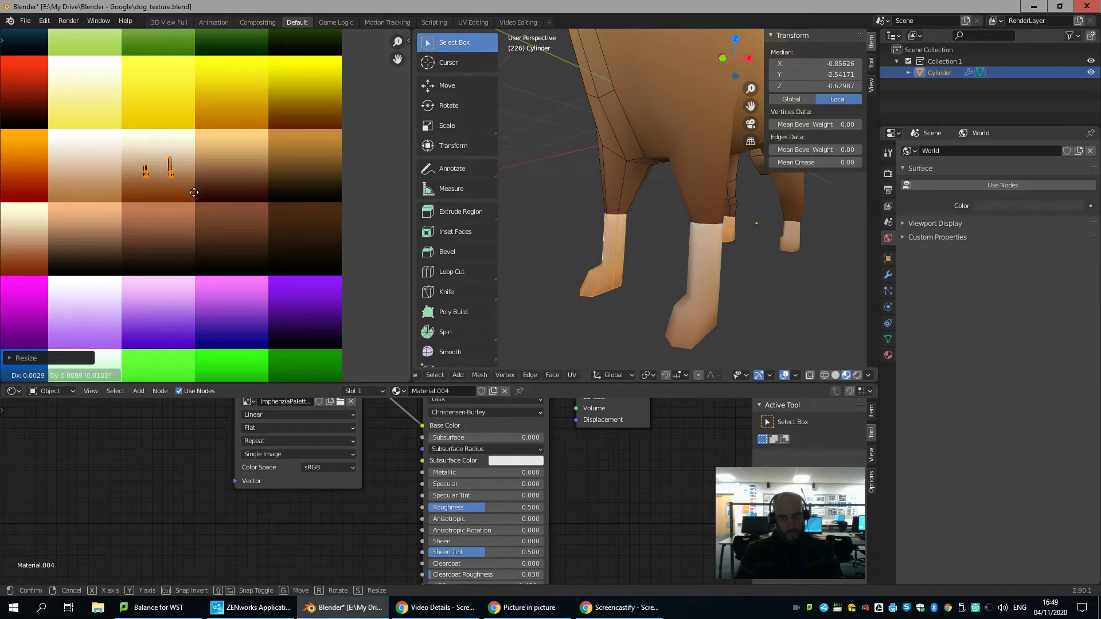
pyautogui.click(195, 188)
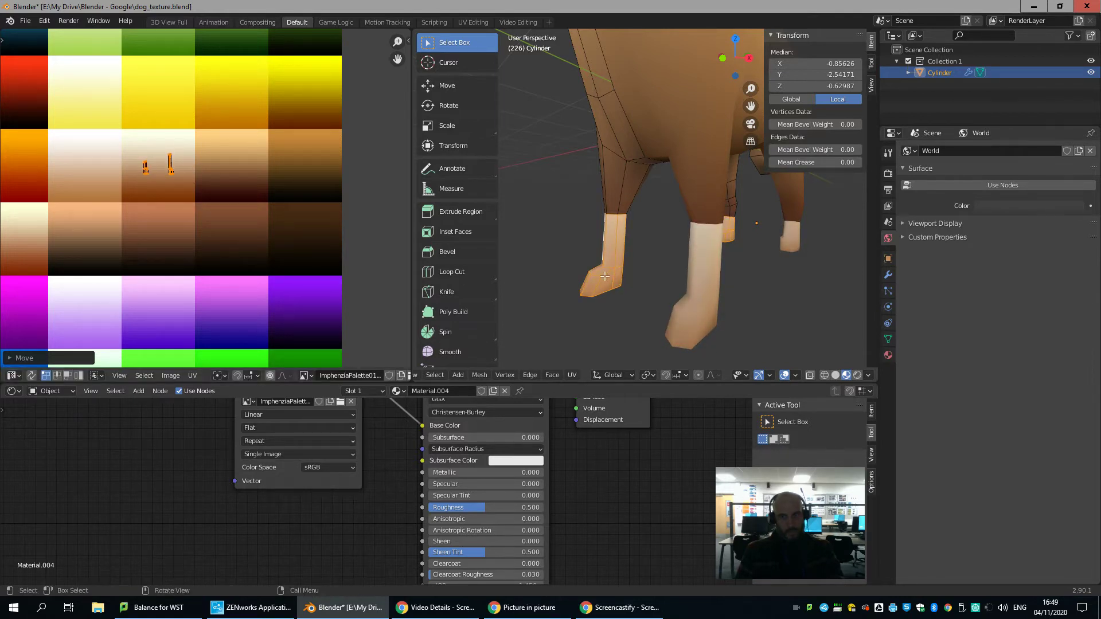
# Return to Object Mode, deselect the dog and view its coloured ears, body and feet from the front.
pyautogui.moveTo(677, 270); pyautogui.dragTo(719, 287, button='middle')
pyautogui.press('Tab')
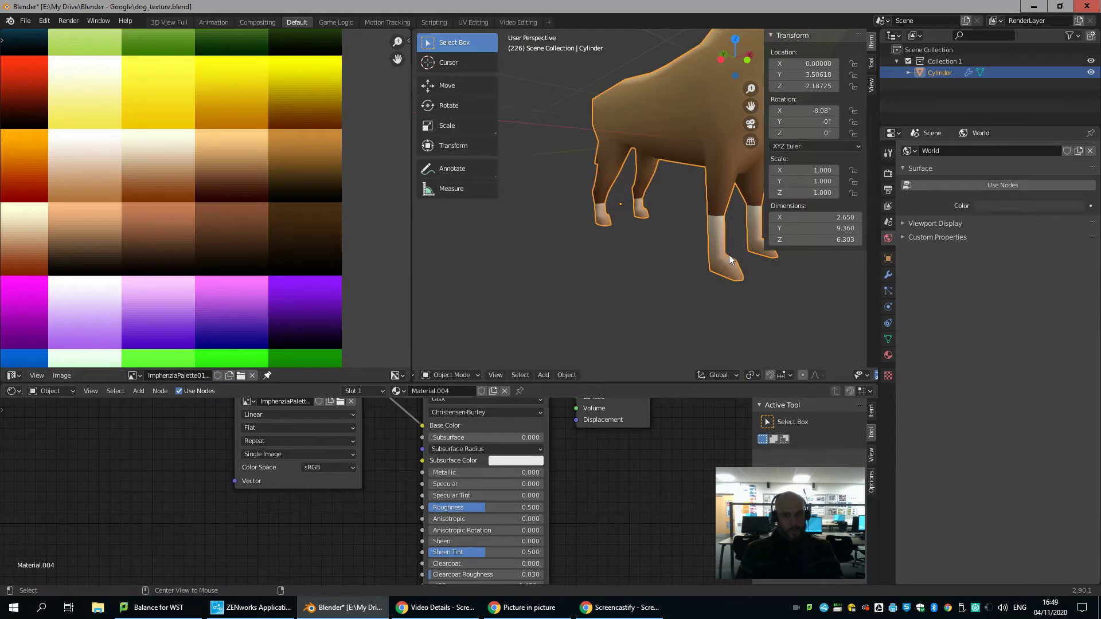
pyautogui.hotkey('alt', 'a')
pyautogui.moveTo(715, 160); pyautogui.dragTo(676, 245, button='middle')
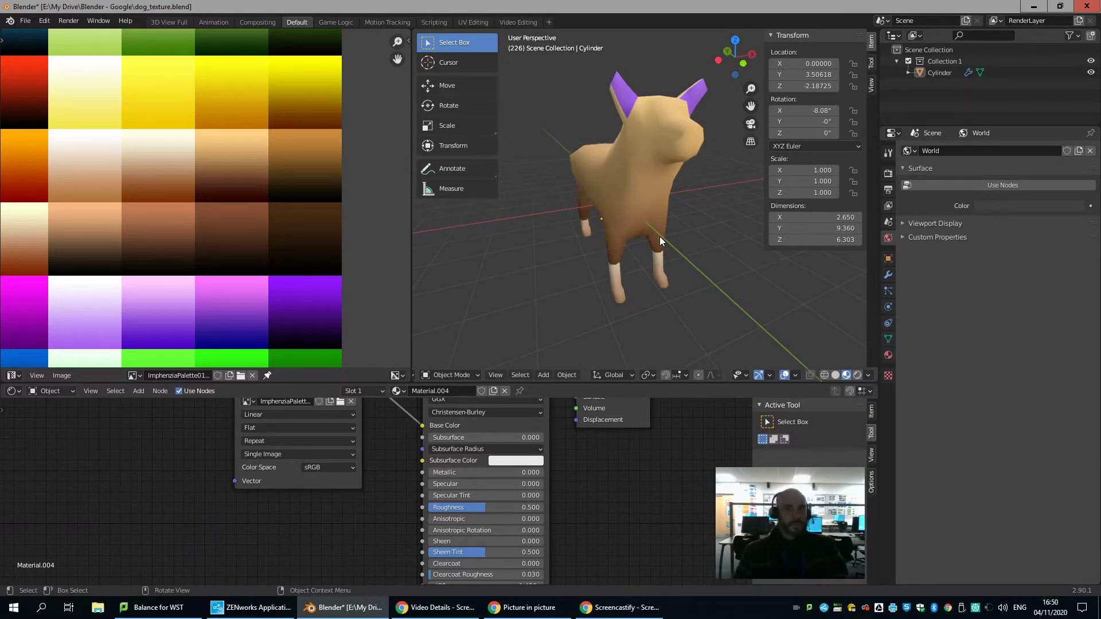
# Reopen the recent file dog_texture.blend and discard the unsaved changes.
pyautogui.scroll(-4, 147, 280)
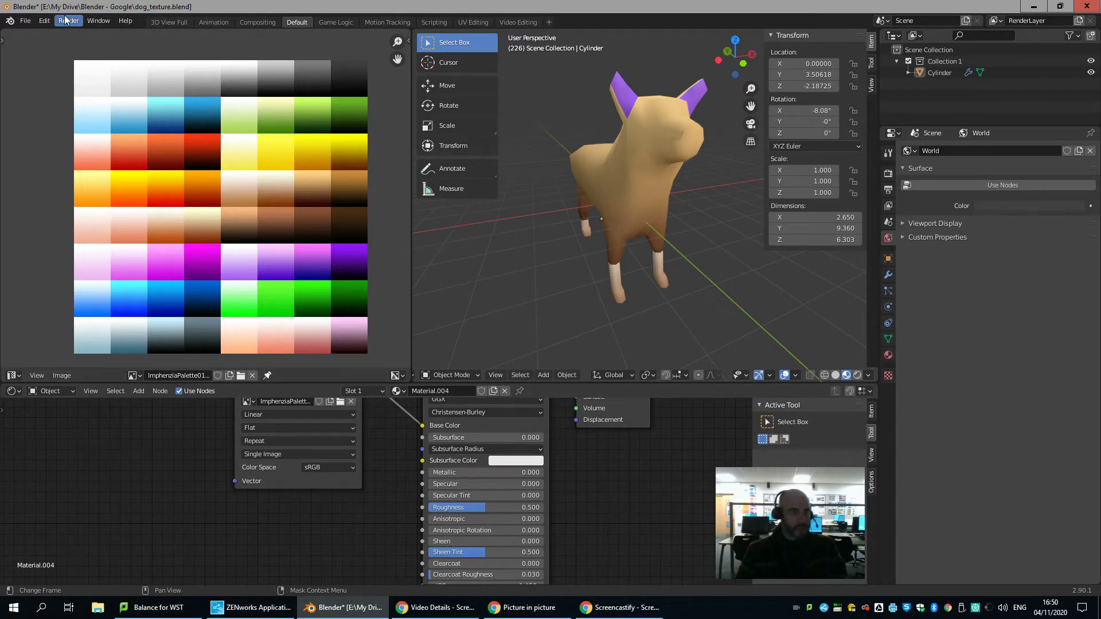
pyautogui.click(26, 22)
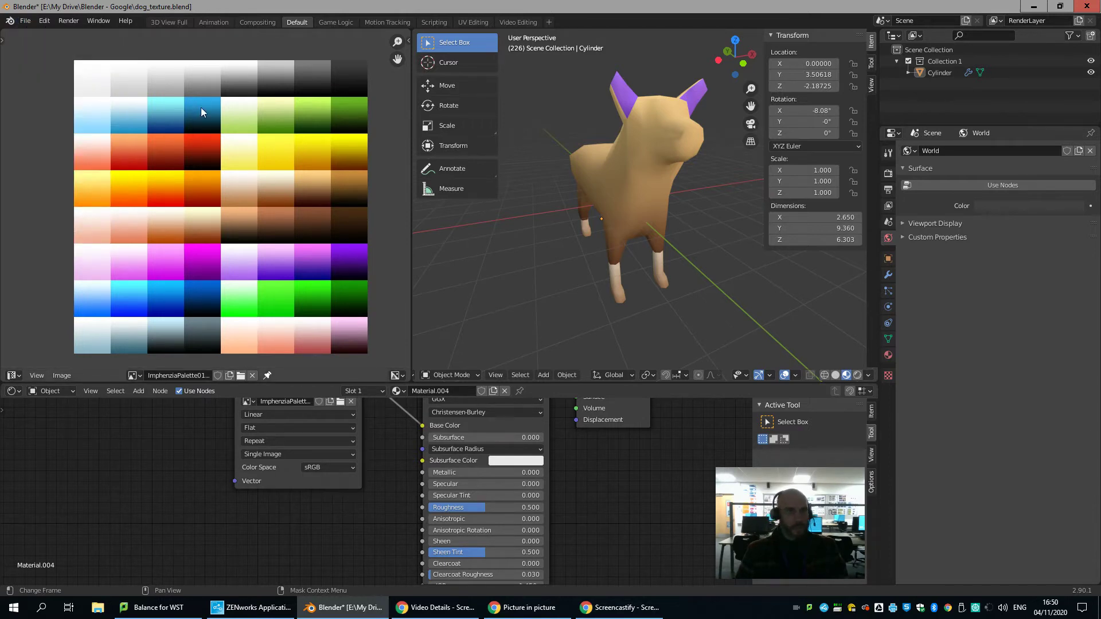
pyautogui.moveTo(623, 206); pyautogui.dragTo(654, 263, button='middle')
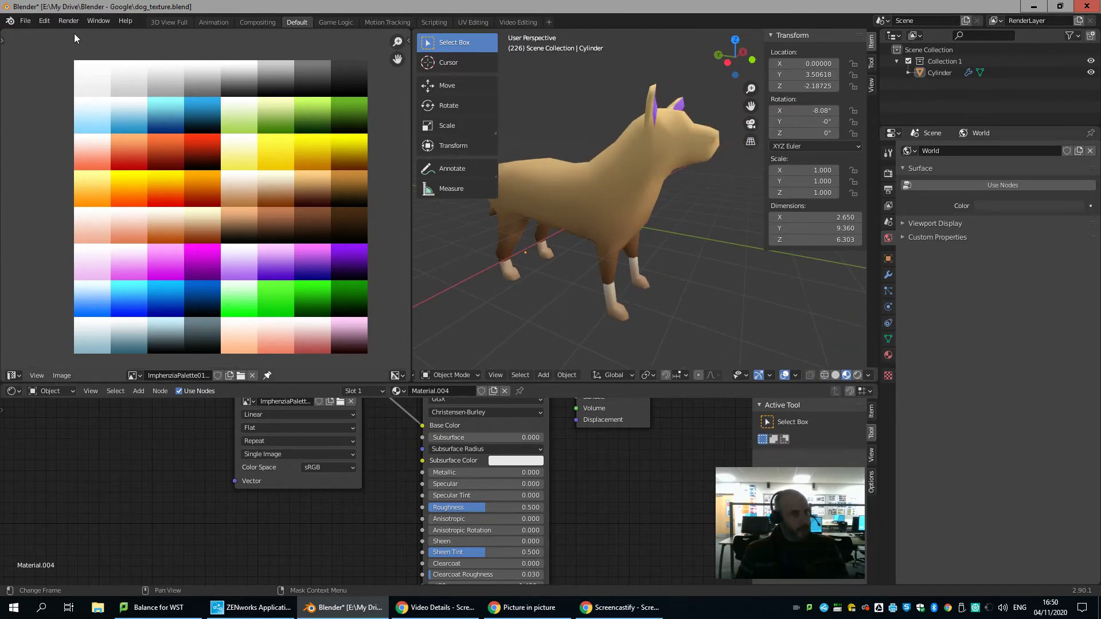
pyautogui.click(25, 20)
pyautogui.moveTo(39, 83)
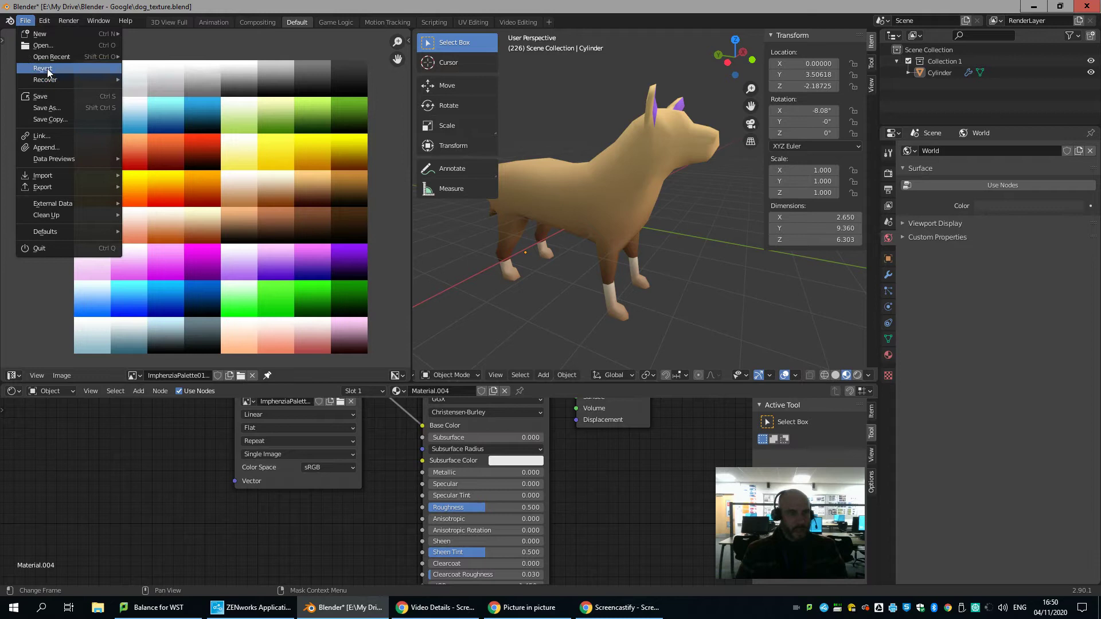
pyautogui.moveTo(56, 57)
pyautogui.click(157, 56)
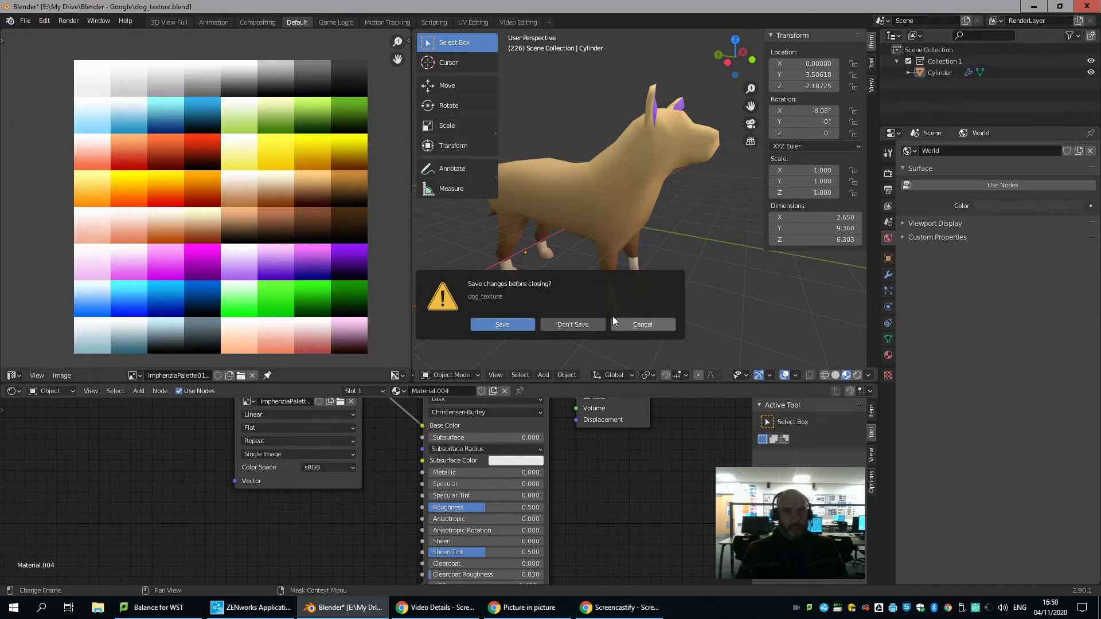
pyautogui.click(573, 328)
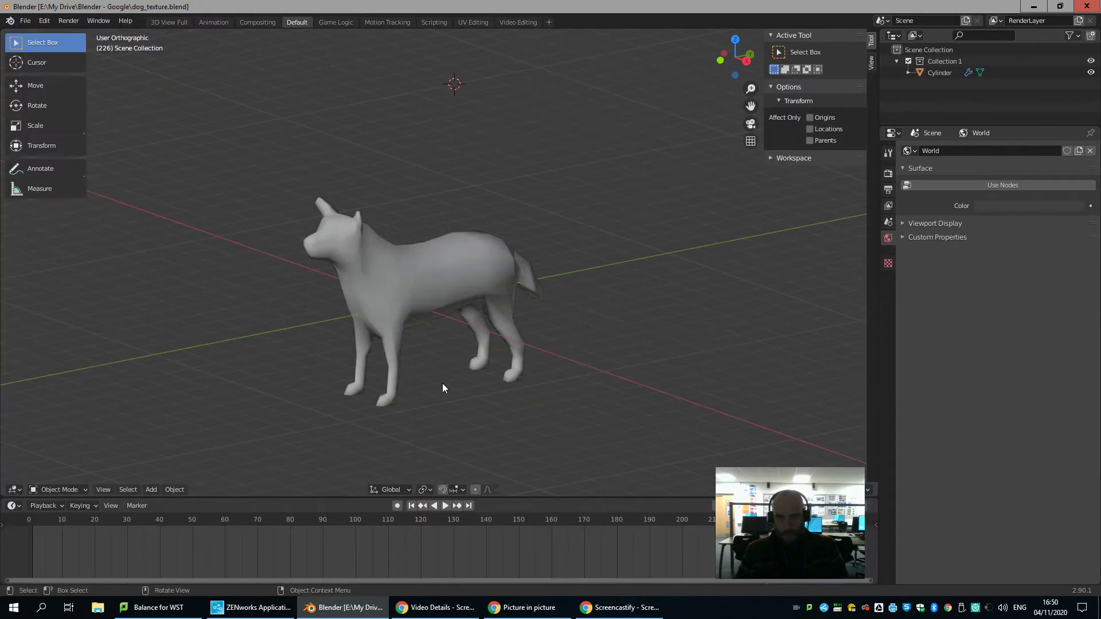
# Split the 3D viewport vertically into two halves and turn the left half into a UV Editor.
pyautogui.scroll(3, 471, 344)
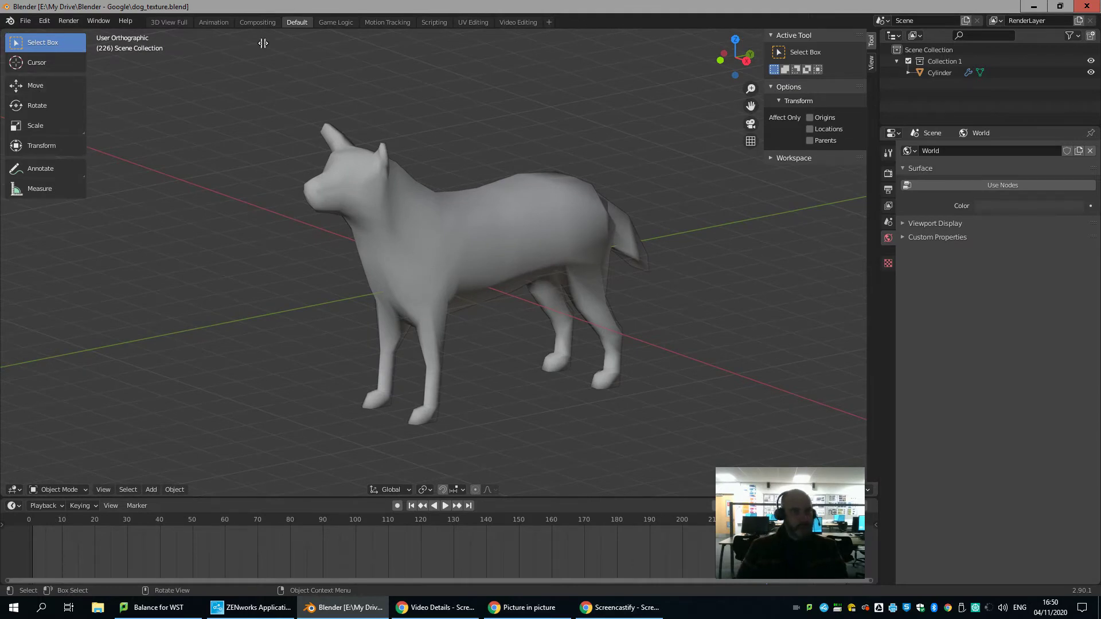
pyautogui.click(437, 35)
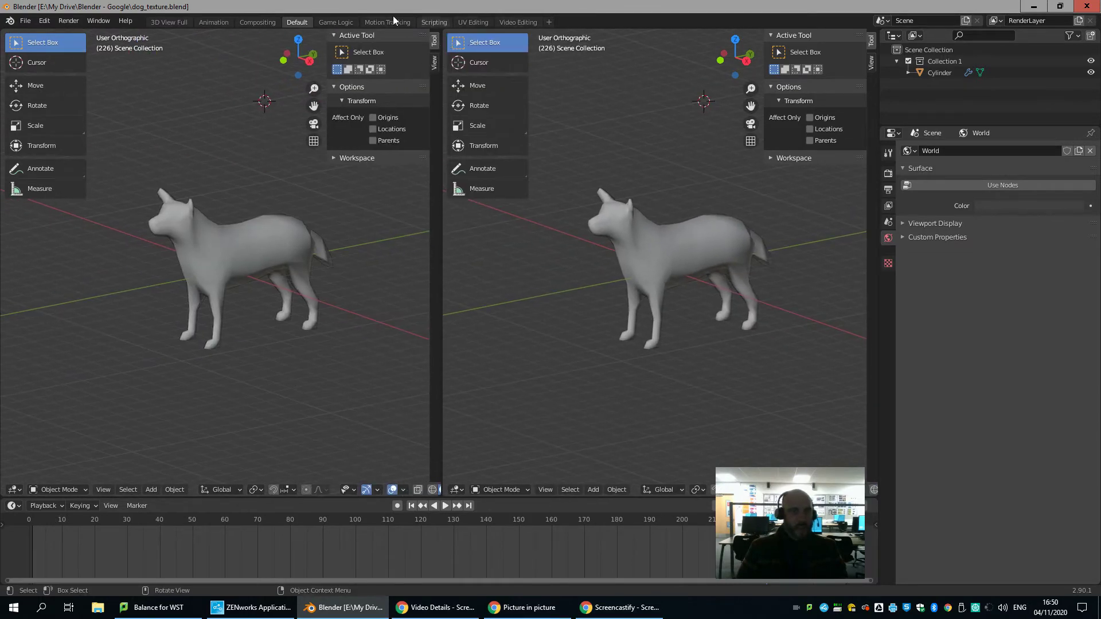
pyautogui.click(13, 489)
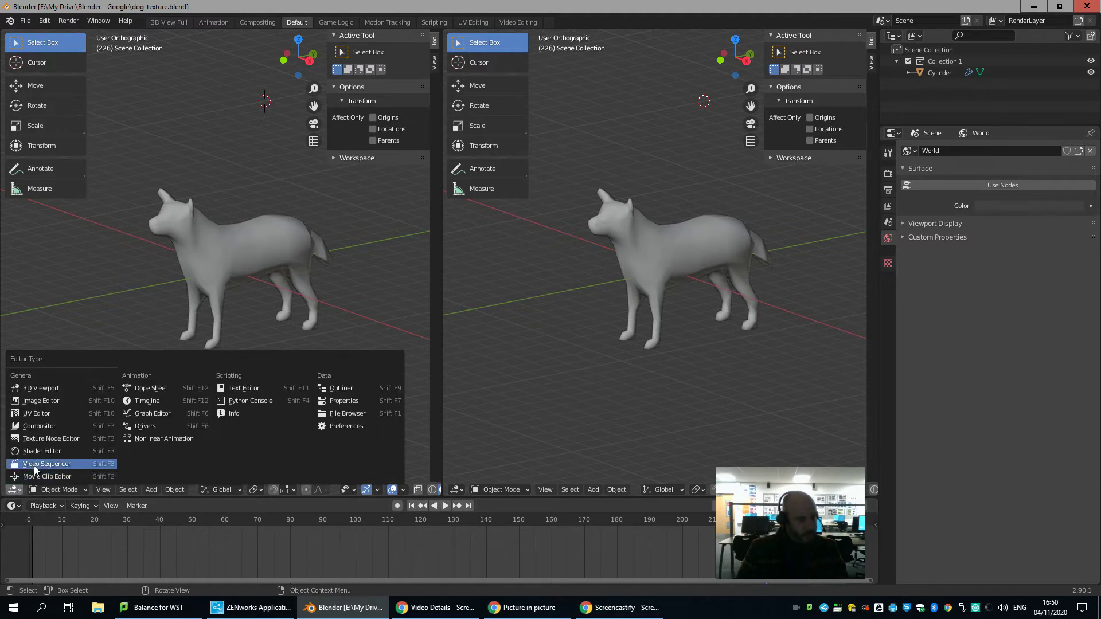
pyautogui.click(38, 414)
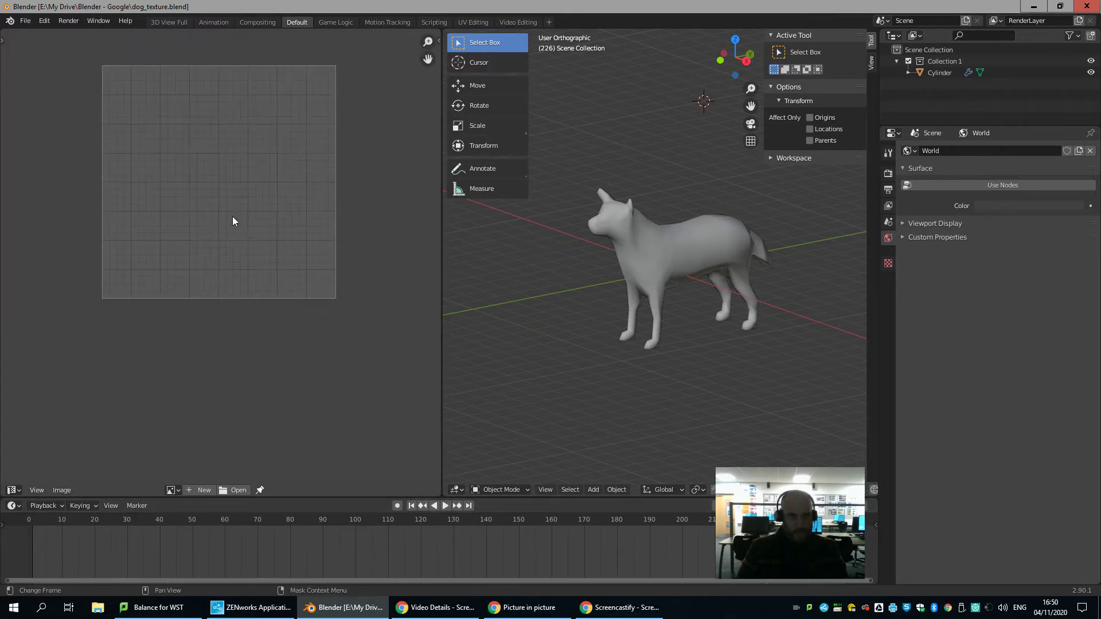
pyautogui.scroll(2, 255, 252)
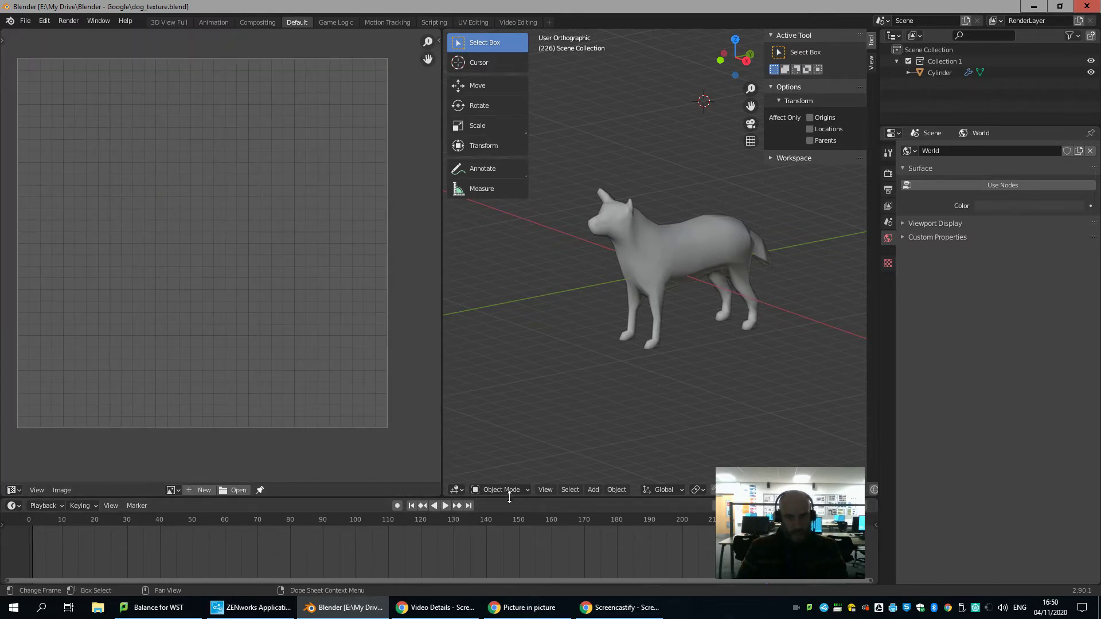
# Enlarge the timeline area upward and change it to a Shader Editor.
pyautogui.moveTo(509, 498); pyautogui.dragTo(506, 379)
pyautogui.click(14, 389)
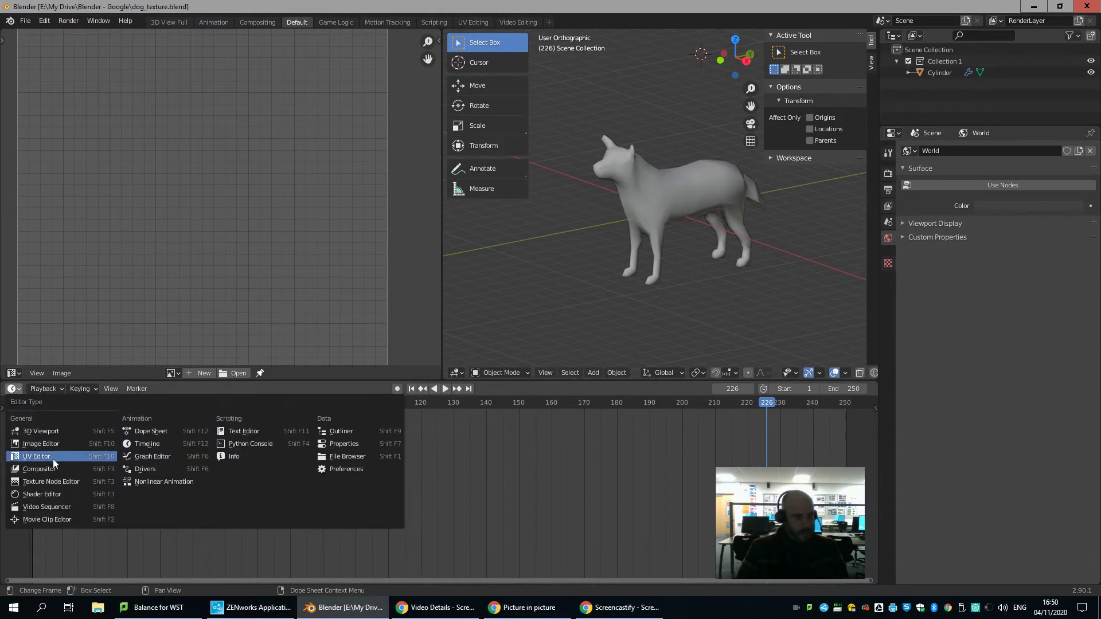
pyautogui.click(43, 495)
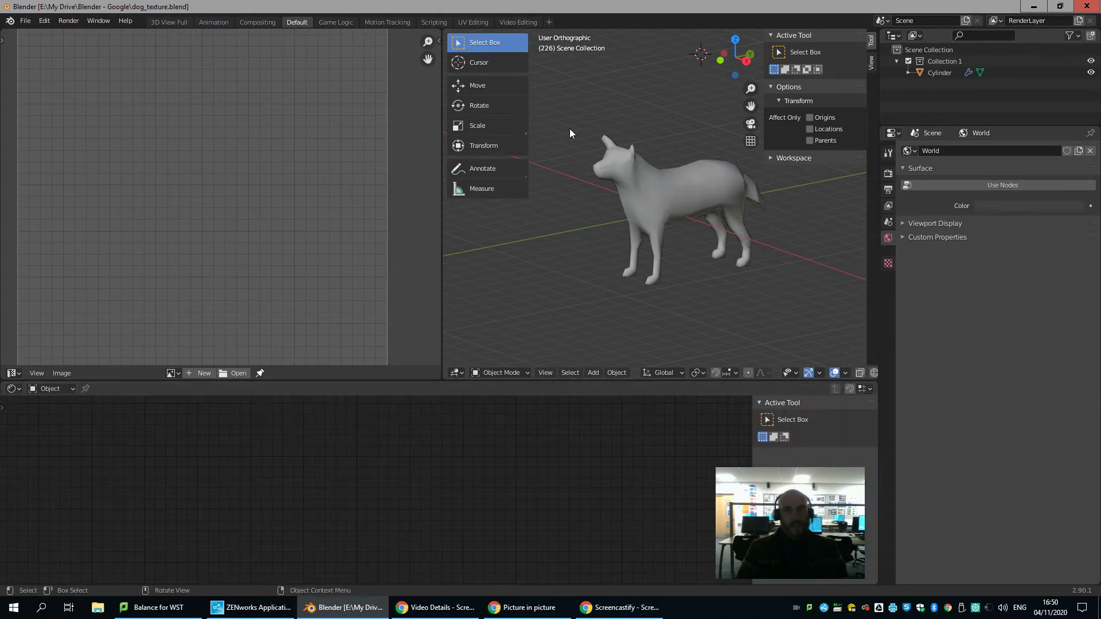
# Load ImphenziaPalette01-256-Gradient.png from the textures folder into the UV Editor.
pyautogui.scroll(-1, 247, 212)
pyautogui.click(234, 373)
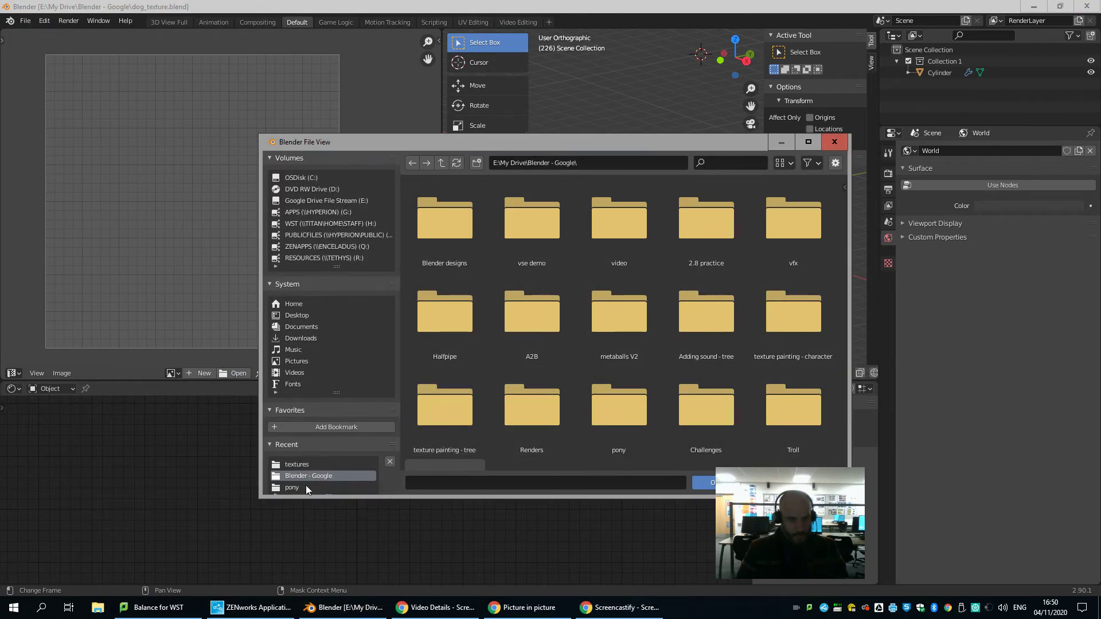
pyautogui.click(301, 465)
pyautogui.doubleClick(528, 388)
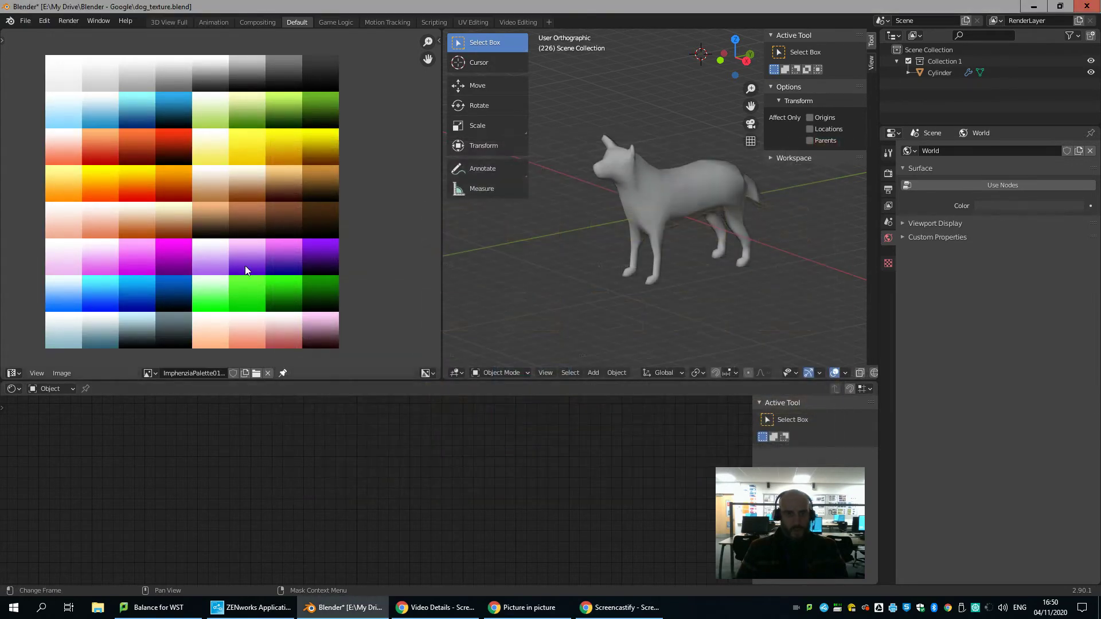
# Add an Image Texture node with ImphenziaPalette01-256-Gradient.png to the dog's material and connect its Color to the Principled BSDF Base Color.
pyautogui.click(691, 181)
pyautogui.moveTo(418, 530); pyautogui.dragTo(487, 525, button='middle')
pyautogui.press('BackSpace')
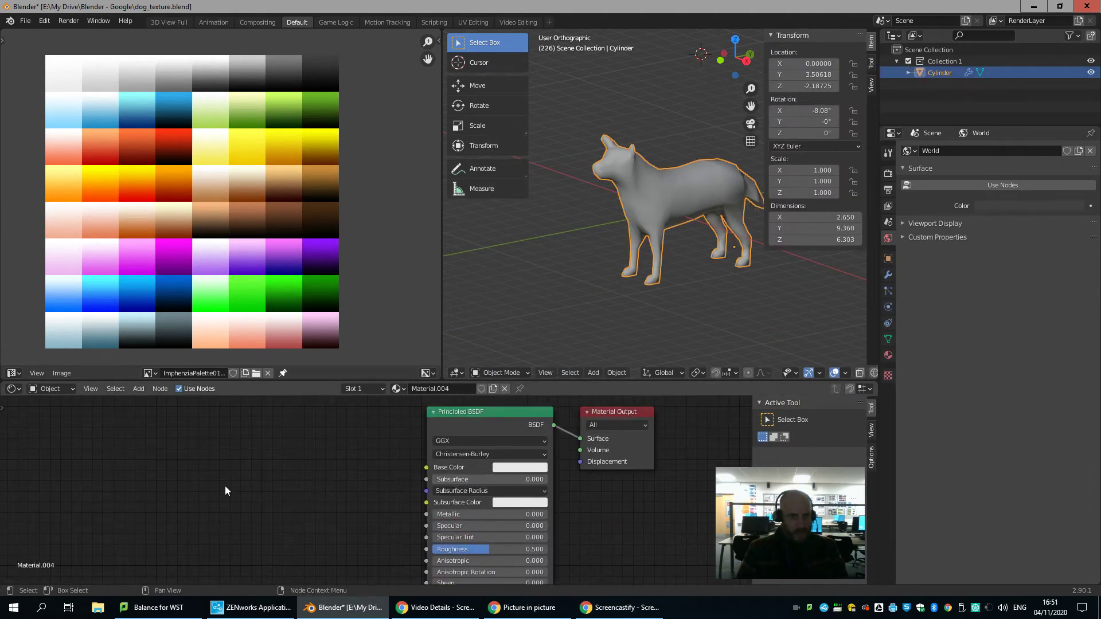
pyautogui.hotkey('shift', 'a')
pyautogui.moveTo(224, 486)
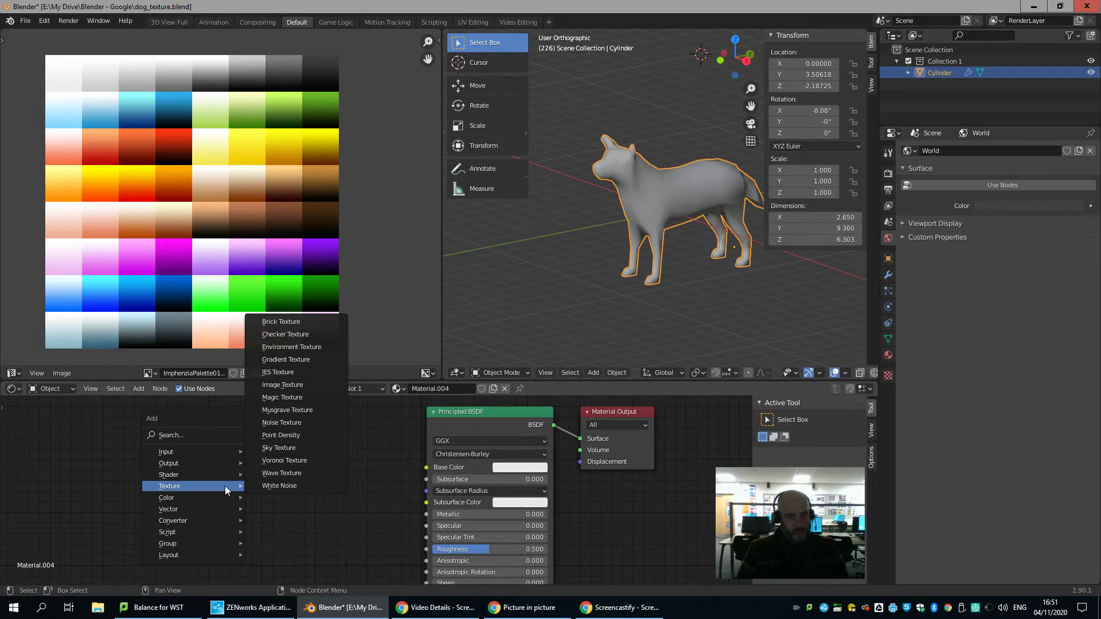
pyautogui.click(307, 386)
pyautogui.moveTo(328, 449); pyautogui.dragTo(355, 460)
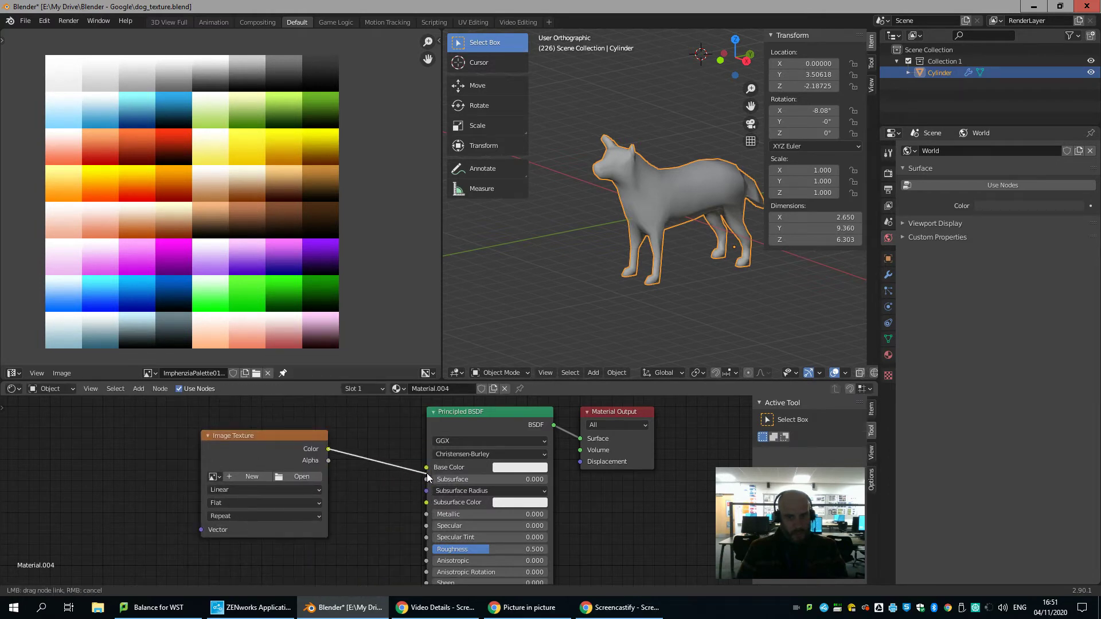
pyautogui.moveTo(427, 478); pyautogui.dragTo(427, 468)
pyautogui.click(214, 477)
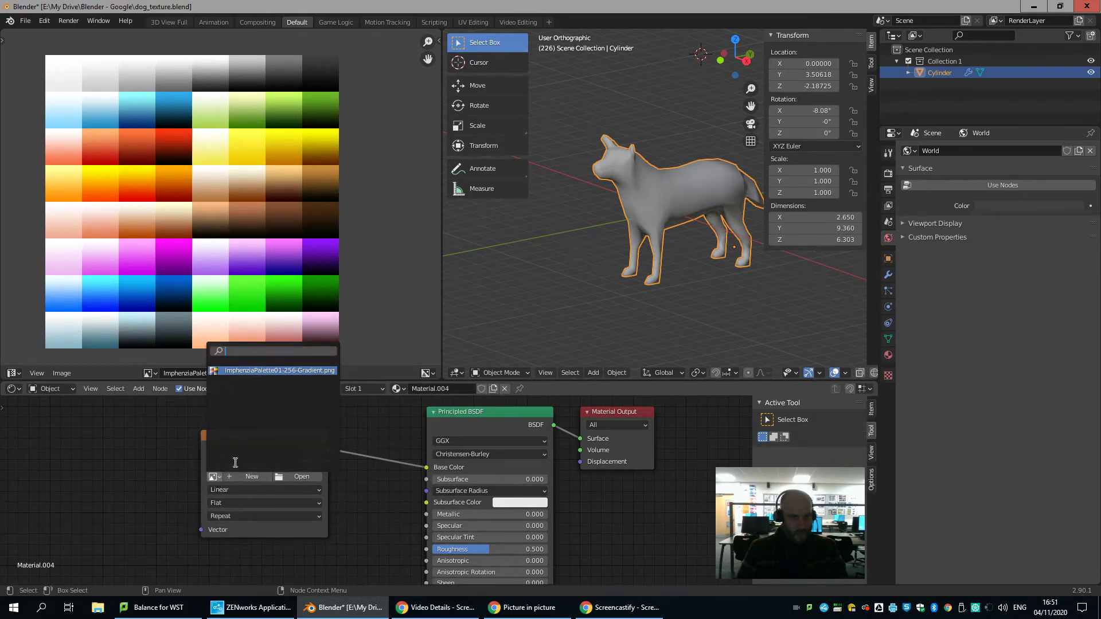
pyautogui.click(240, 370)
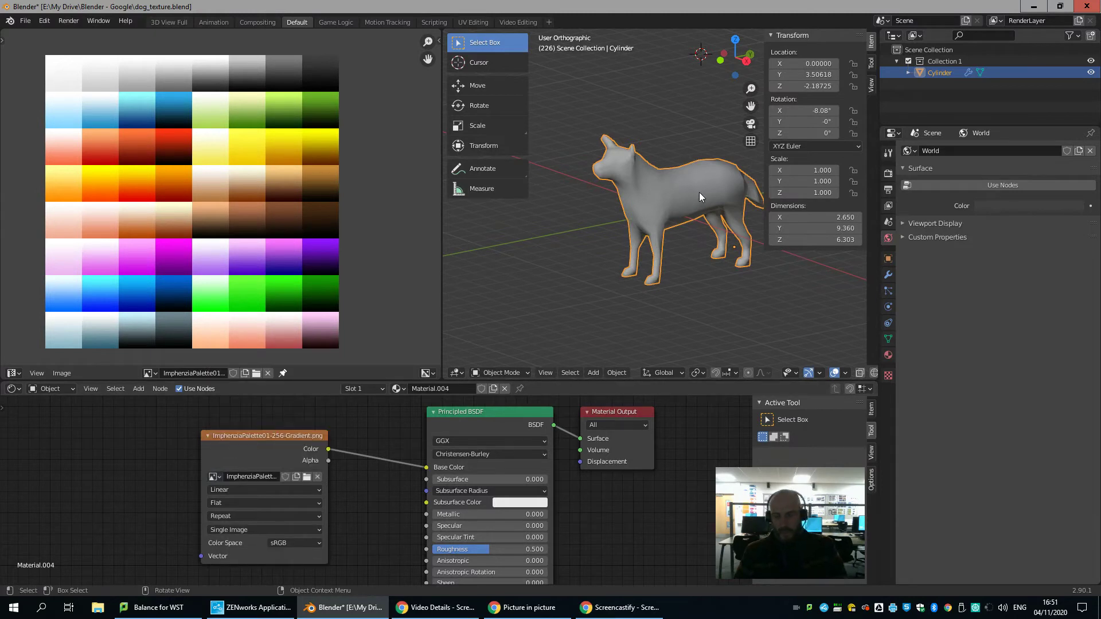
# Select the dog's whole mesh in Edit Mode and unwrap it with Project From View in left orthographic view.
pyautogui.press('ctrl+KP_3')
pyautogui.keyDown('shift'); pyautogui.moveTo(690, 239); pyautogui.dragTo(740, 250, button='middle'); pyautogui.keyUp('shift')
pyautogui.press('Tab')
pyautogui.press('a')
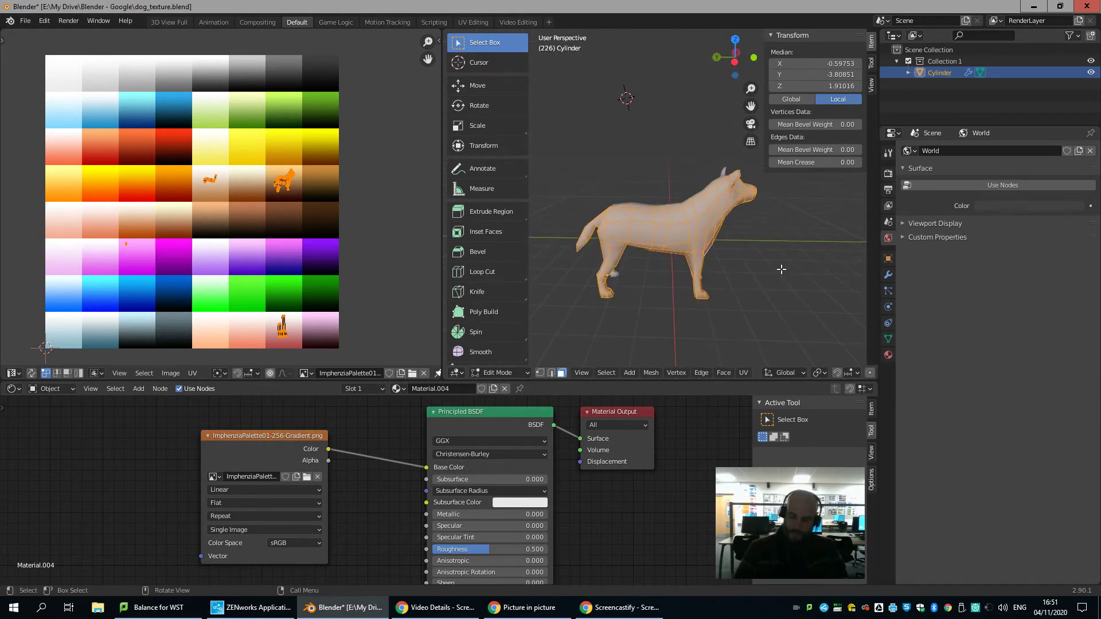
pyautogui.press('ctrl+KP_3')
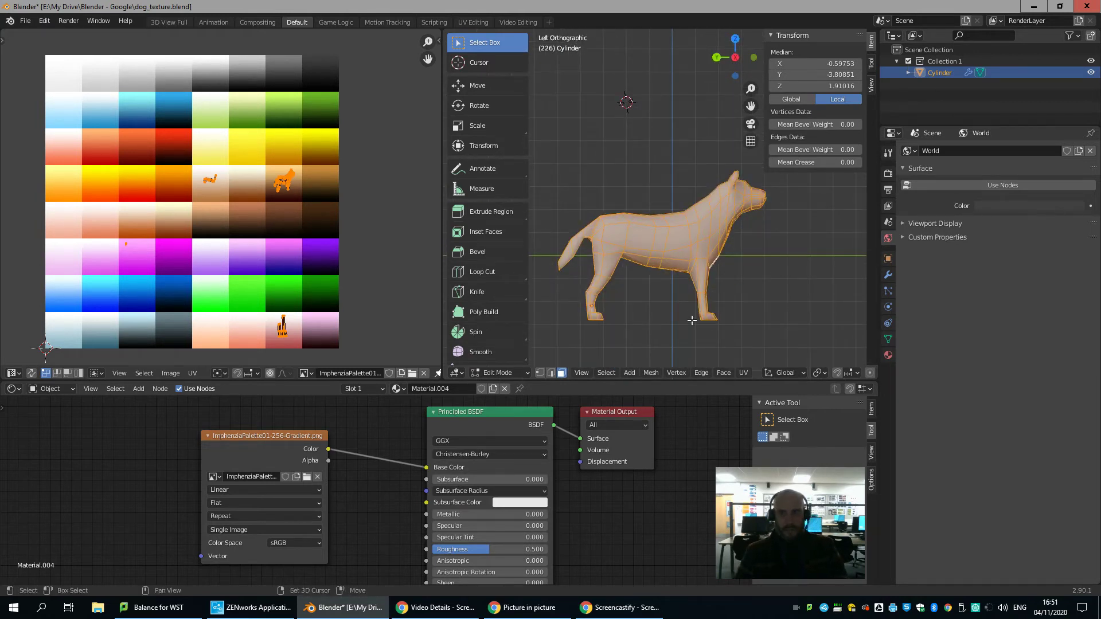
pyautogui.keyDown('shift'); pyautogui.moveTo(693, 313); pyautogui.dragTo(699, 306, button='middle'); pyautogui.keyUp('shift')
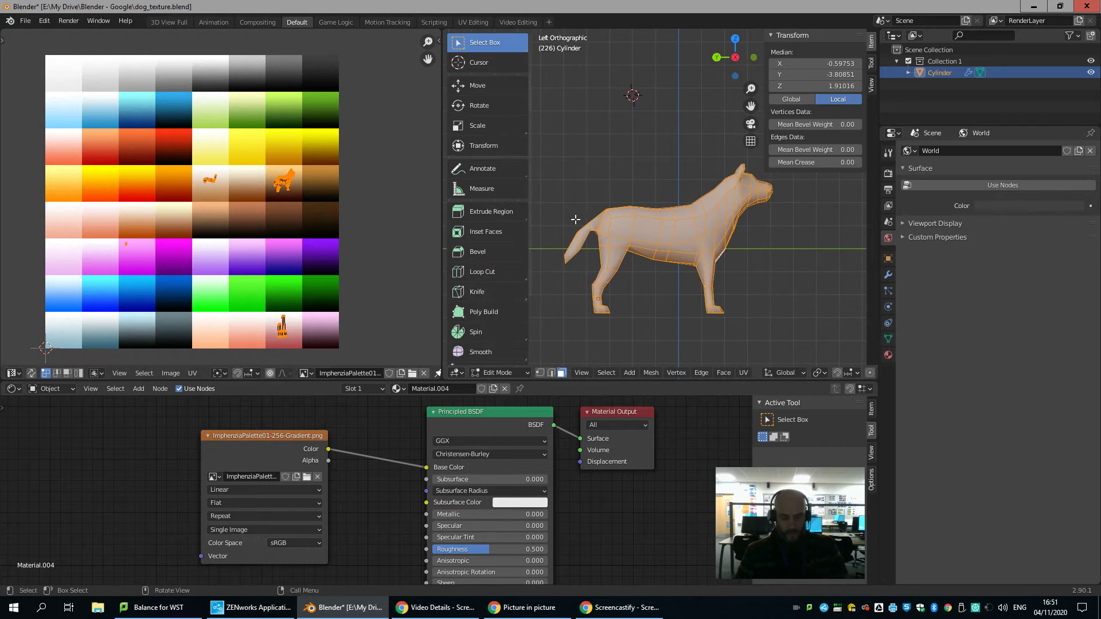
pyautogui.press('u')
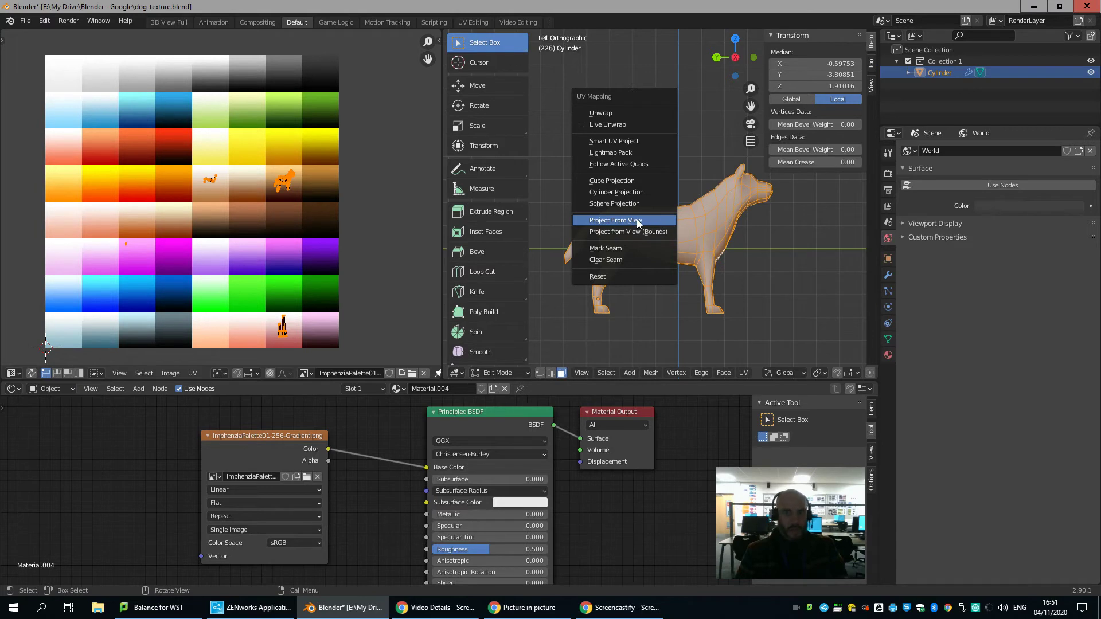
pyautogui.click(639, 223)
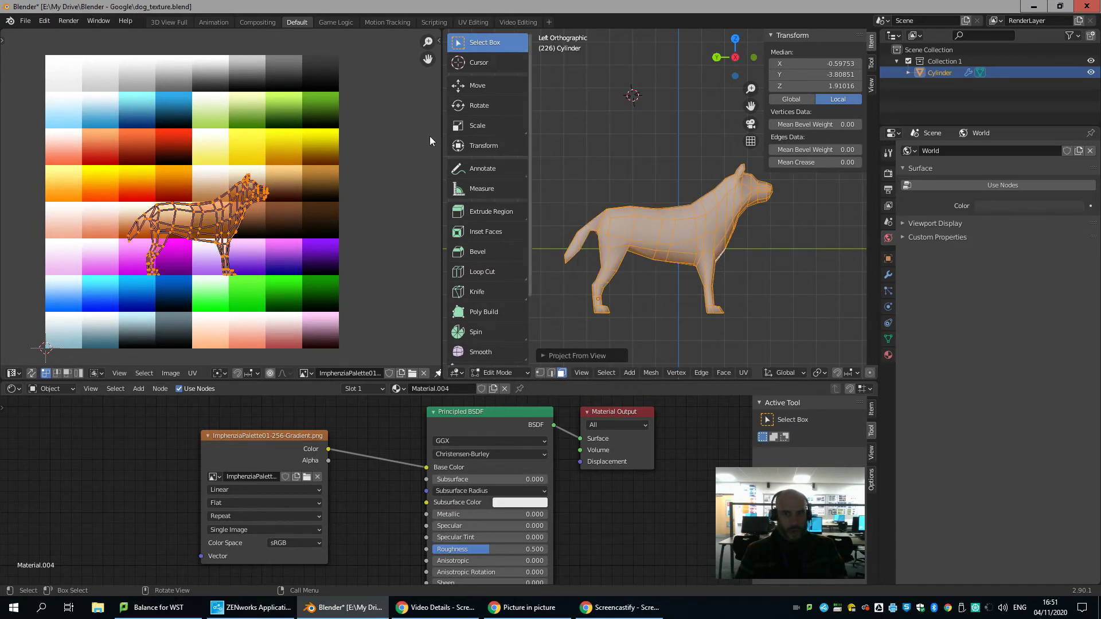
# Scale the dog's UVs down to about one palette swatch and switch the viewport to Material Preview.
pyautogui.press('s')
pyautogui.click(232, 257)
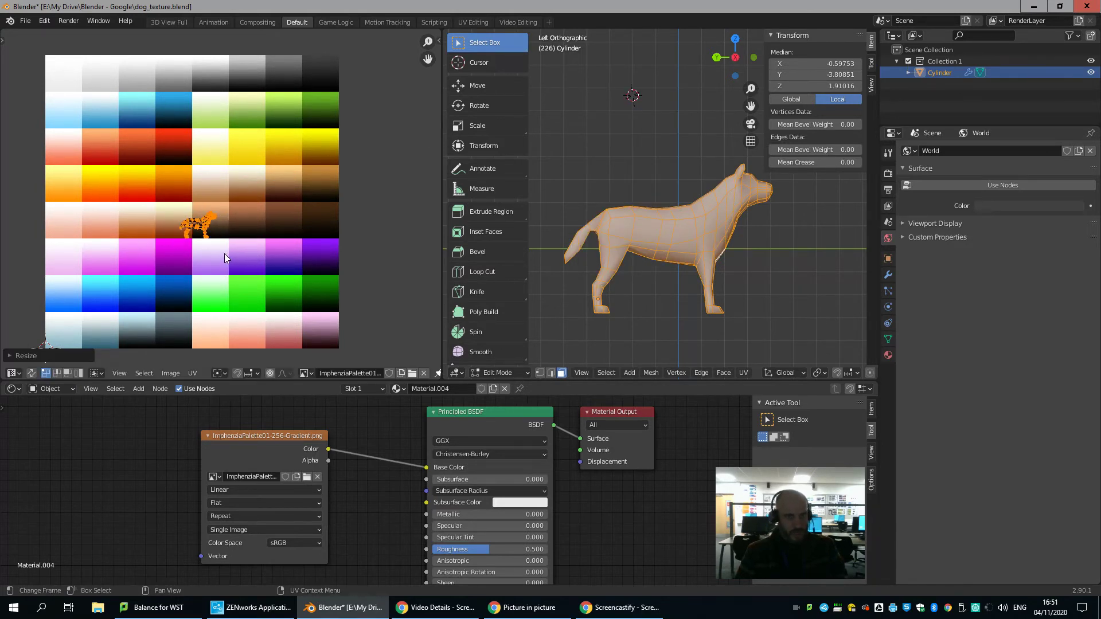
pyautogui.scroll(-3, 838, 371)
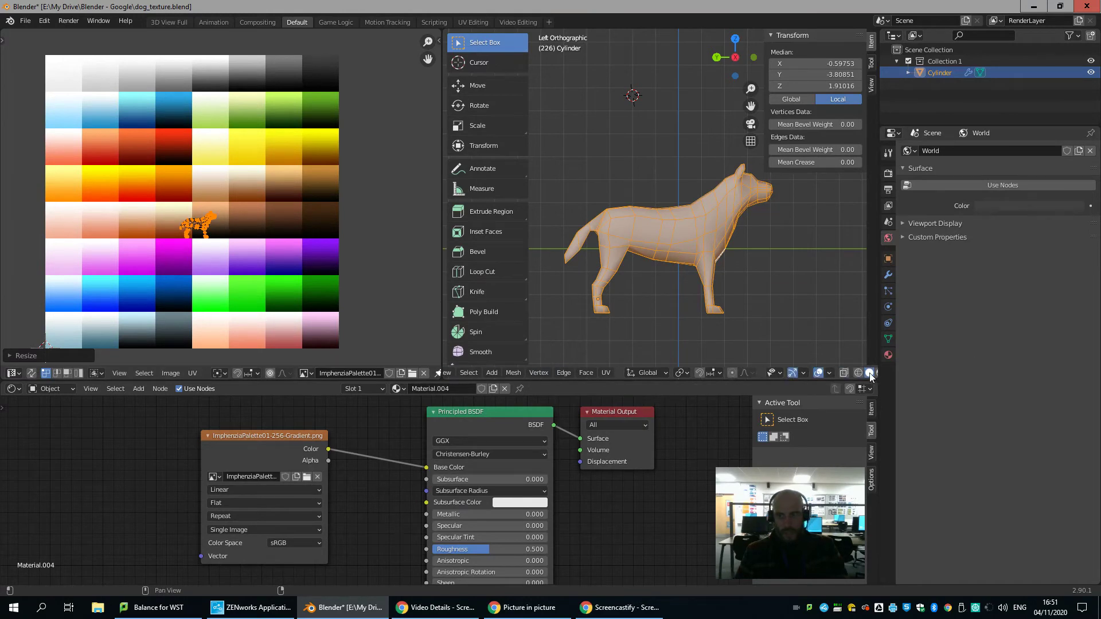
pyautogui.scroll(-2, 843, 373)
pyautogui.click(846, 373)
pyautogui.moveTo(599, 260); pyautogui.dragTo(551, 229, button='middle')
pyautogui.moveTo(598, 263); pyautogui.dragTo(540, 284, button='middle')
# Move the dog's UVs onto the tan-to-dark-brown swatch, shrink them to a small spot and place it at the swatch's light upper edge.
pyautogui.press('g')
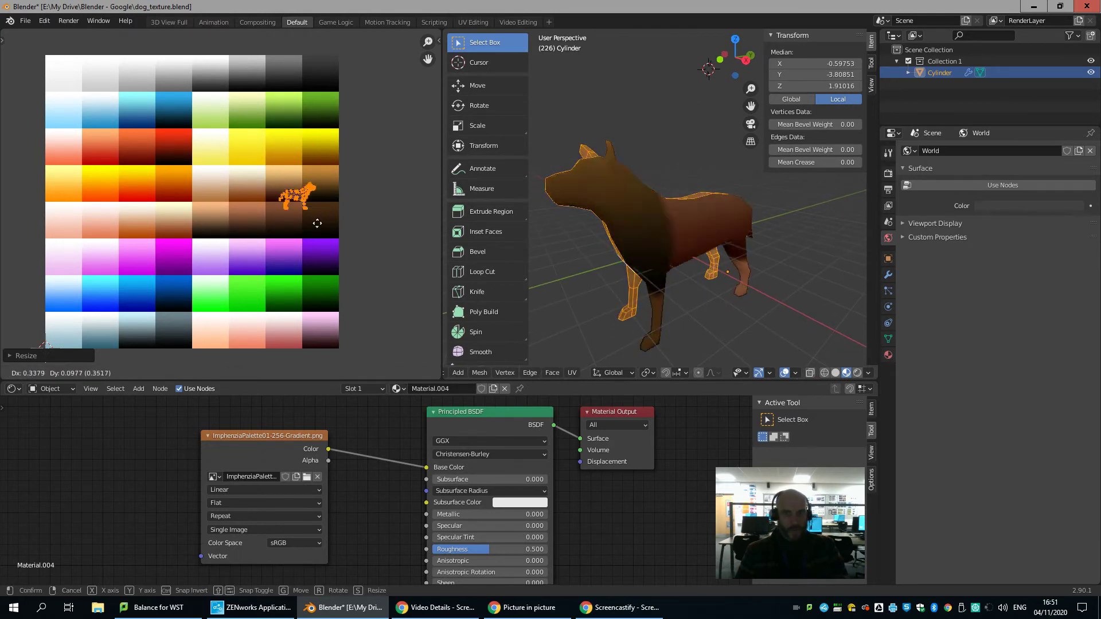
pyautogui.click(304, 203)
pyautogui.press('s')
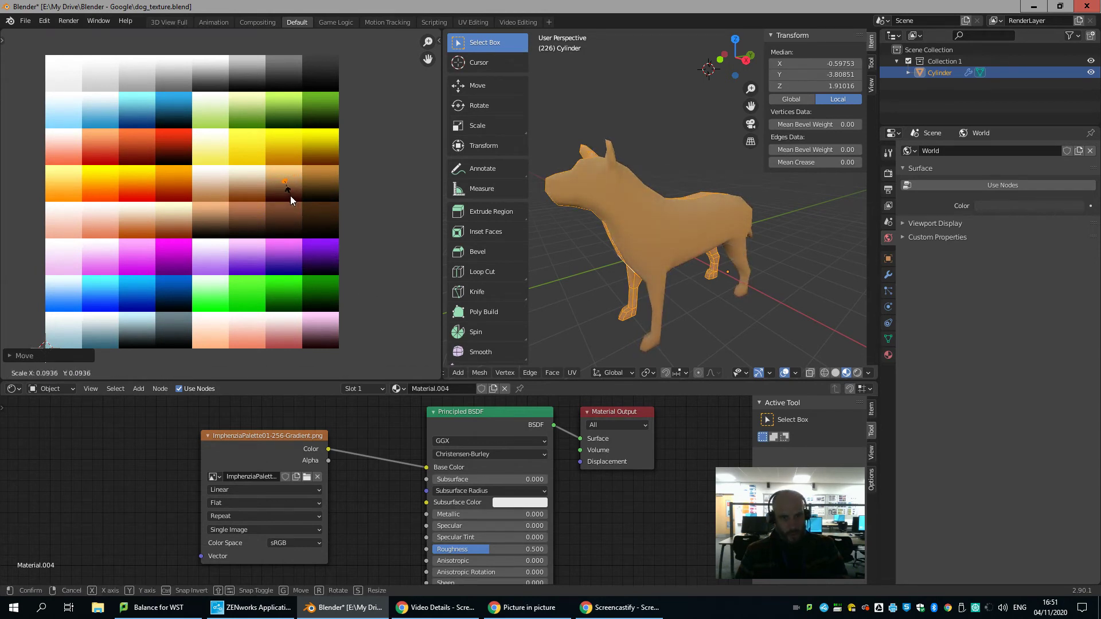
pyautogui.click(332, 197)
pyautogui.press('g')
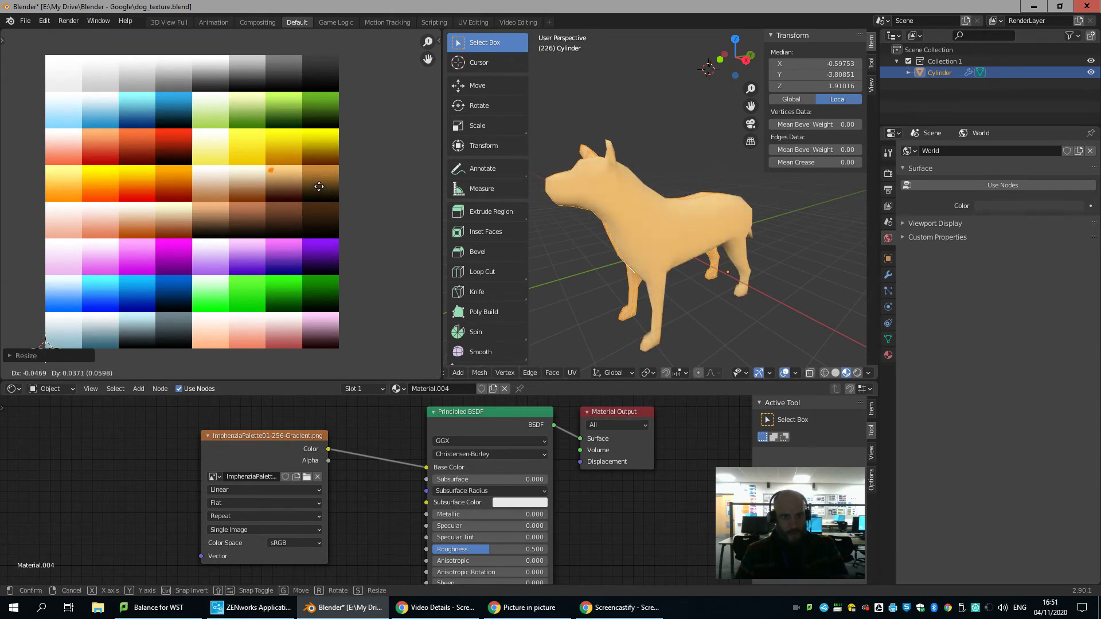
pyautogui.click(319, 186)
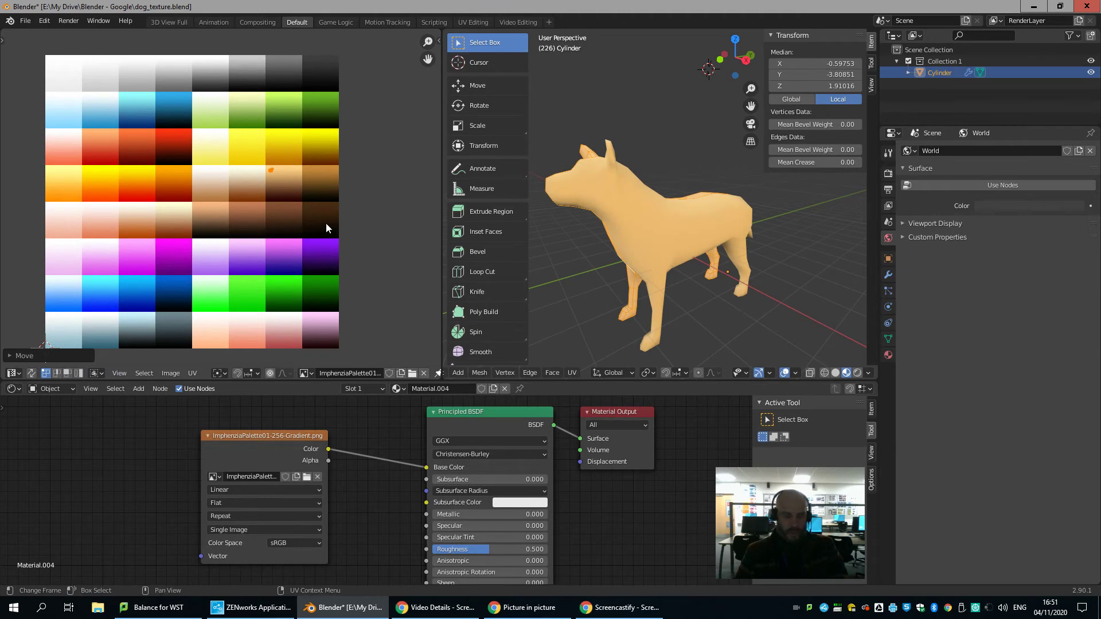
# Enlarge the dog's UVs within the tan swatch, stretch them along Y and reposition them so the coat fades to dark brown at the feet.
pyautogui.press('s')
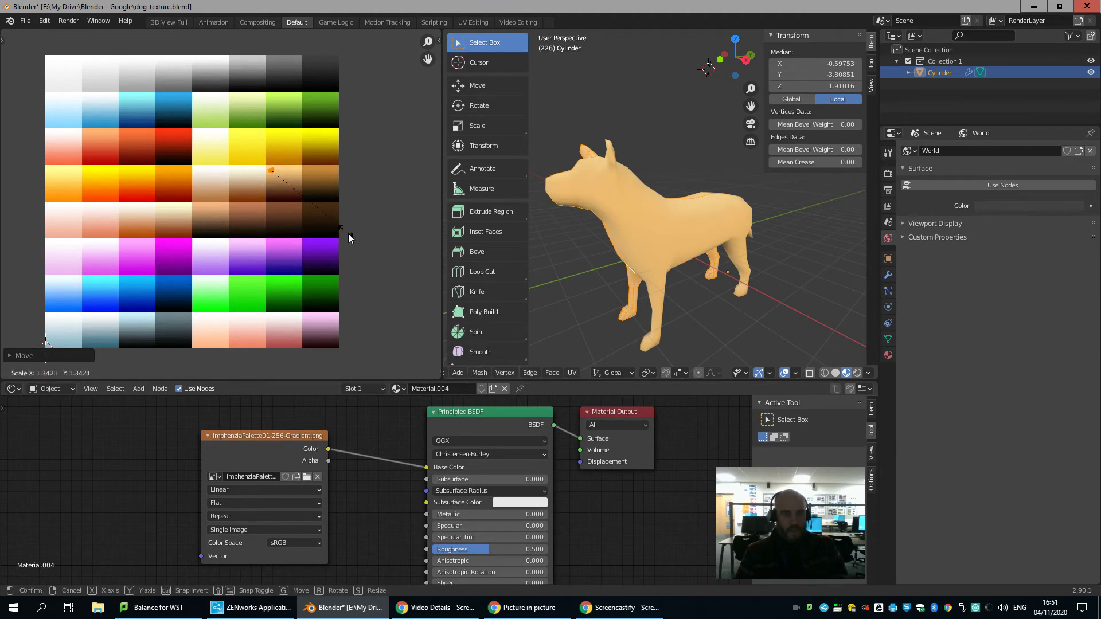
pyautogui.click(263, 153)
pyautogui.press('g')
pyautogui.click(287, 181)
pyautogui.press('s')
pyautogui.press('y')
pyautogui.click(307, 214)
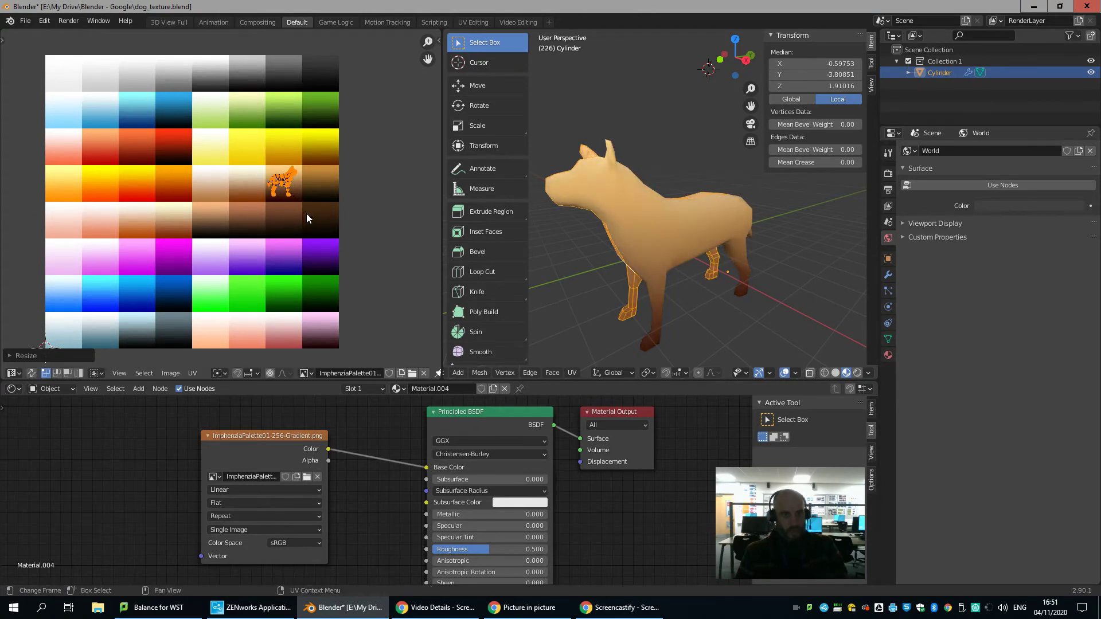
pyautogui.press('g')
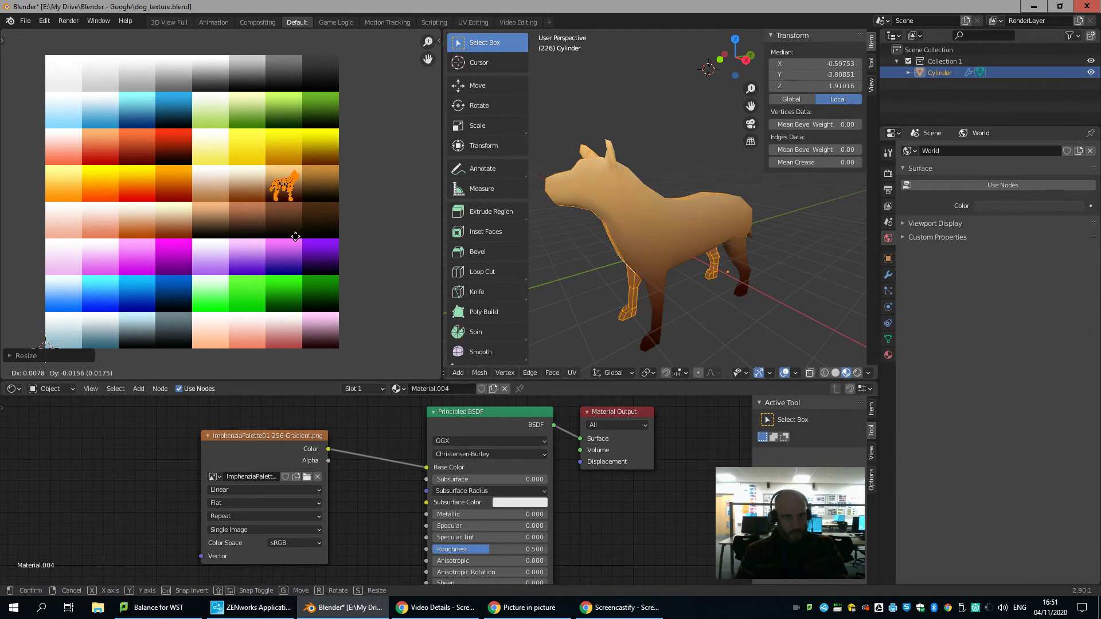
pyautogui.click(292, 233)
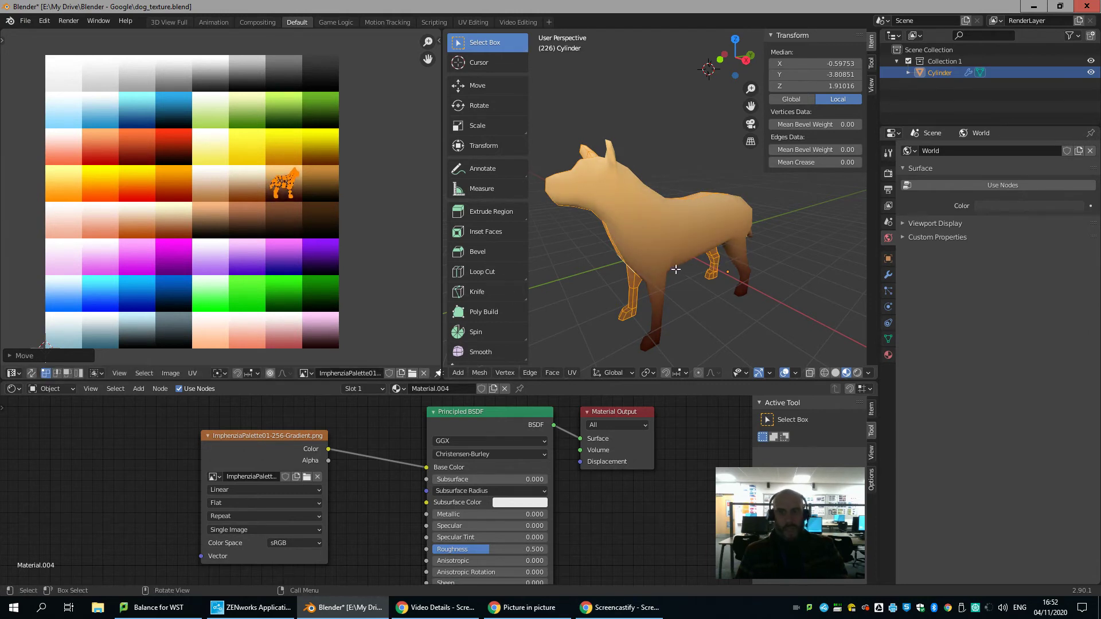
# Select the dog's ear faces and move their UVs onto the middle of the lavender-to-violet palette swatch.
pyautogui.moveTo(650, 216); pyautogui.dragTo(699, 251, button='middle')
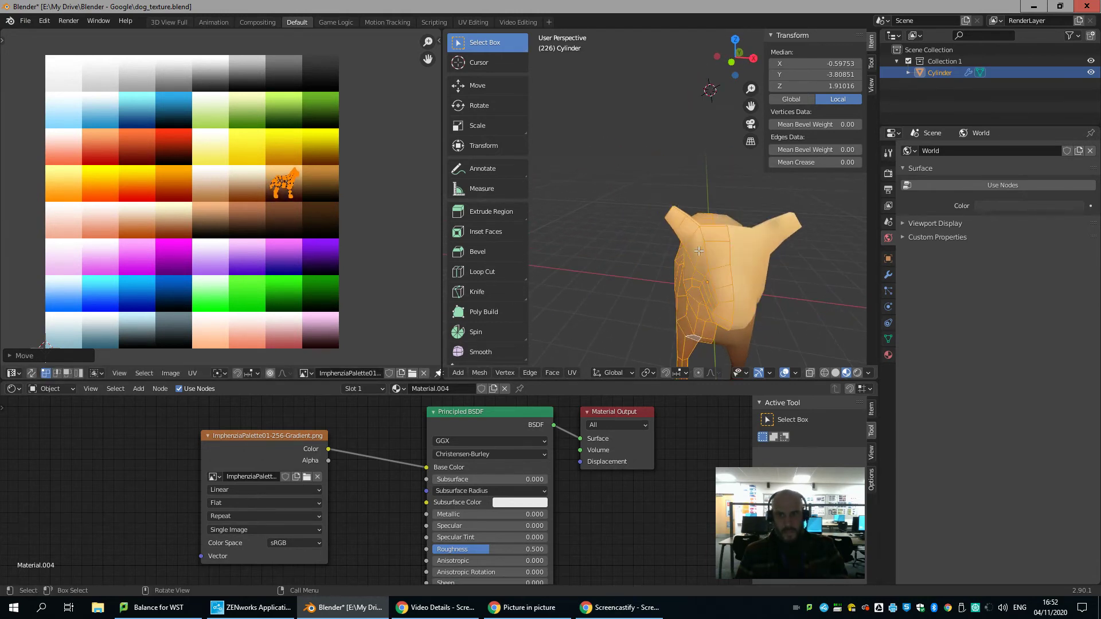
pyautogui.click(687, 224)
pyautogui.click(672, 213)
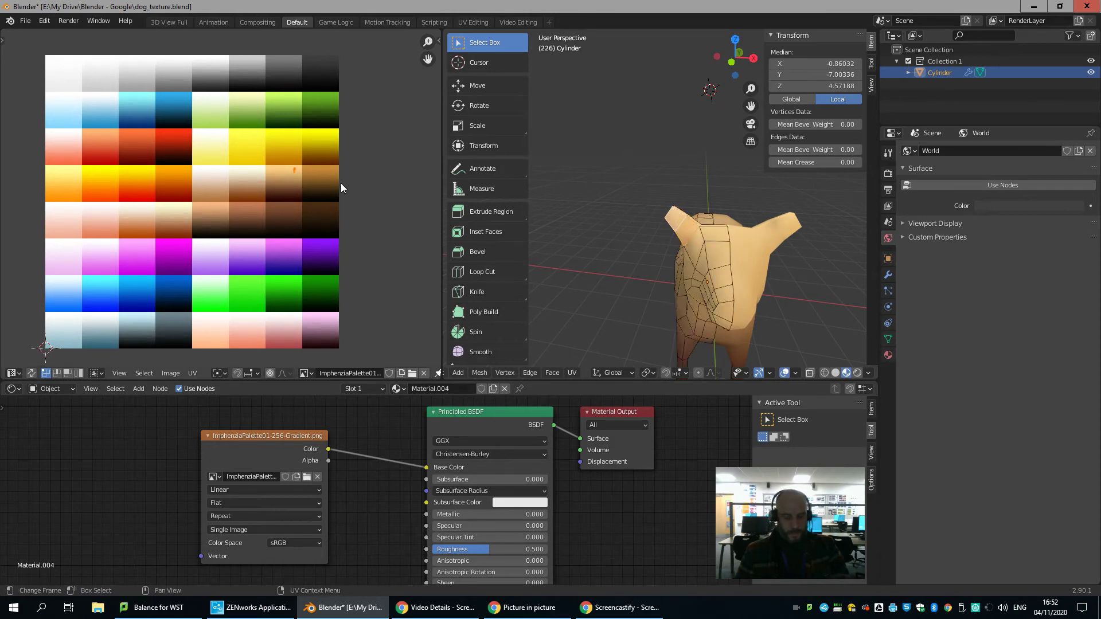
pyautogui.press('g')
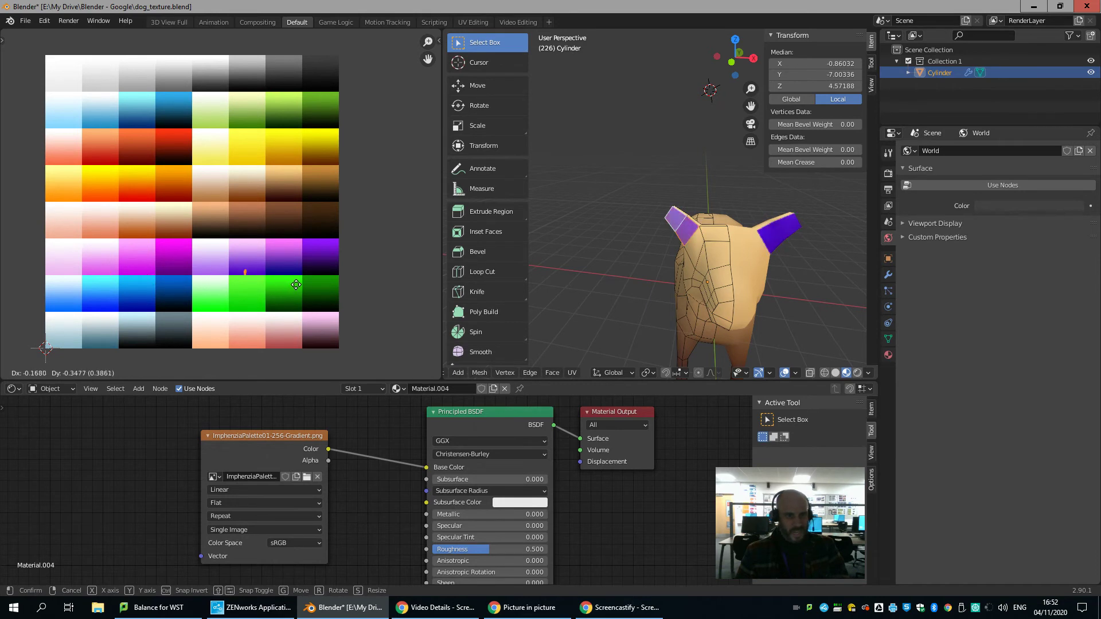
pyautogui.click(281, 273)
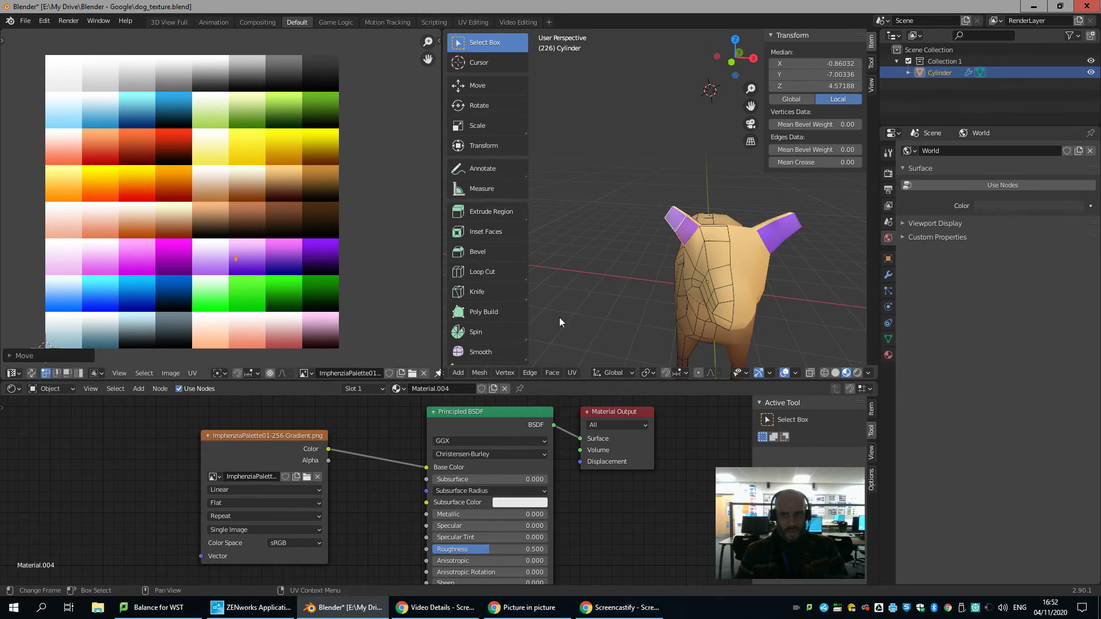
# Select only the paws and the lower front-leg faces through the mesh, using wireframe shading in left orthographic view.
pyautogui.press('ctrl+KP_3')
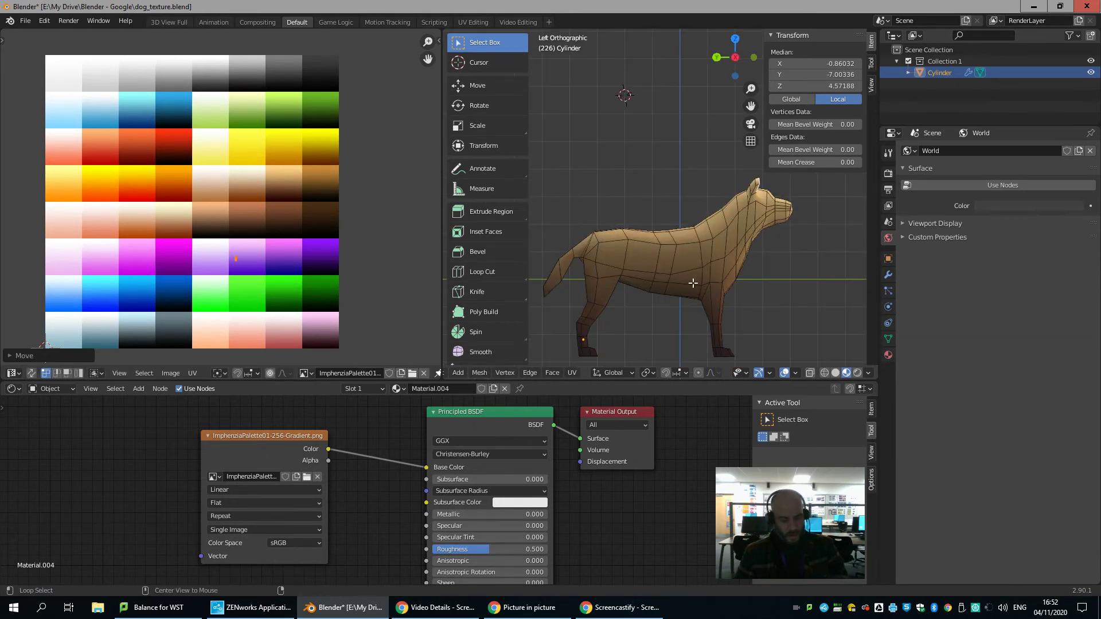
pyautogui.hotkey('alt', 'a')
pyautogui.keyDown('shift'); pyautogui.moveTo(732, 317); pyautogui.dragTo(738, 292, button='middle'); pyautogui.keyUp('shift')
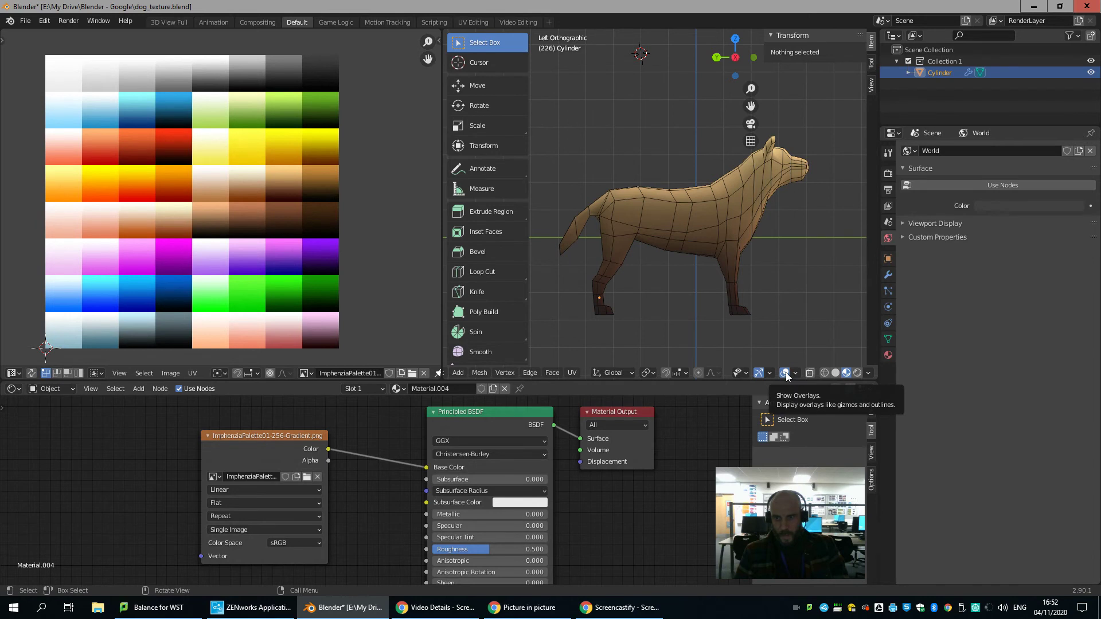
pyautogui.press('z')
pyautogui.click(710, 308)
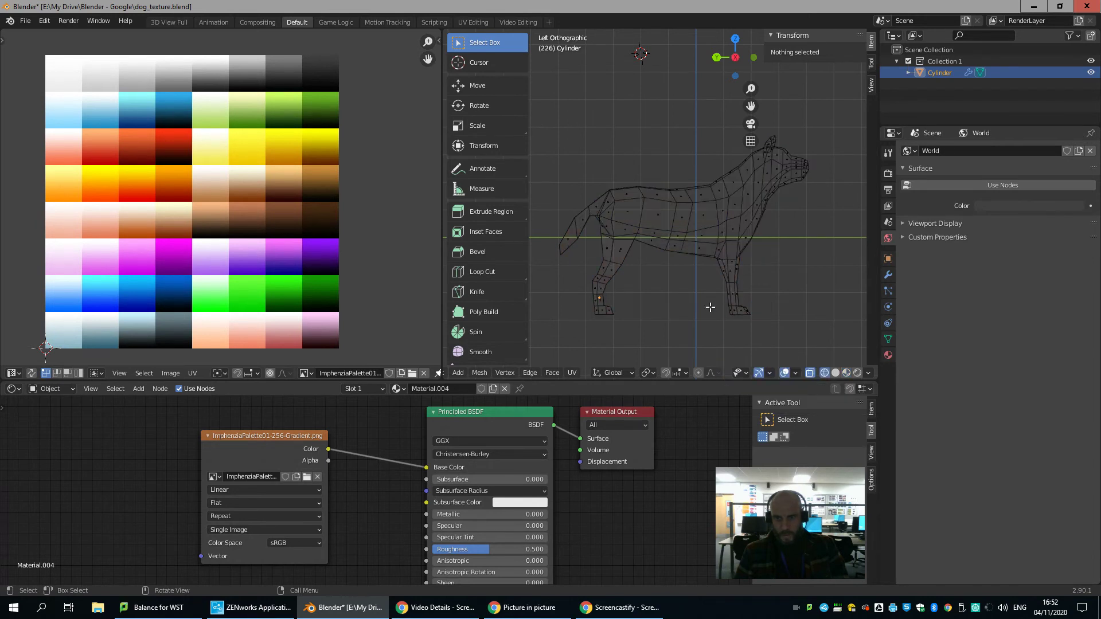
pyautogui.moveTo(795, 347); pyautogui.dragTo(578, 297)
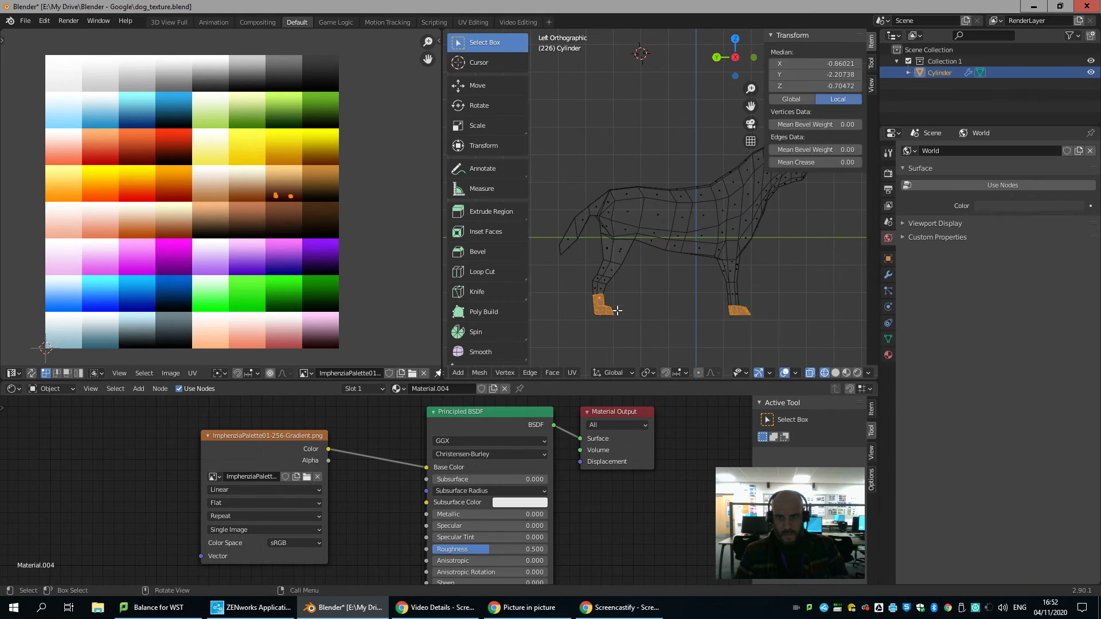
pyautogui.keyDown('shift'); pyautogui.click(736, 299); pyautogui.keyUp('shift')
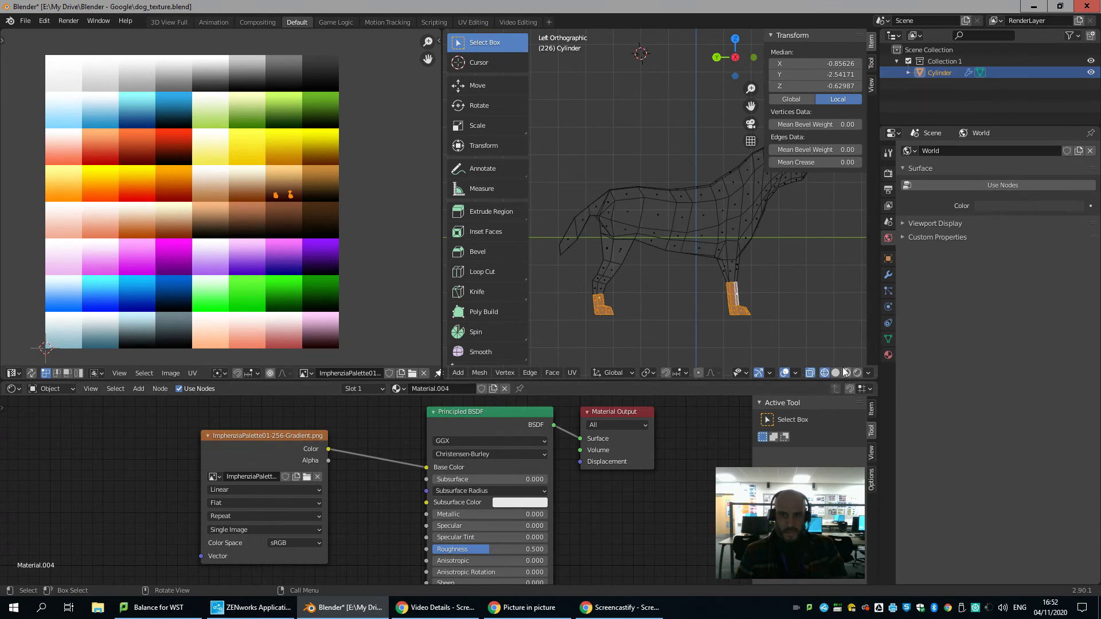
# Return the viewport to Material Preview and move the front-leg UV island next to the back-paw island.
pyautogui.press('z')
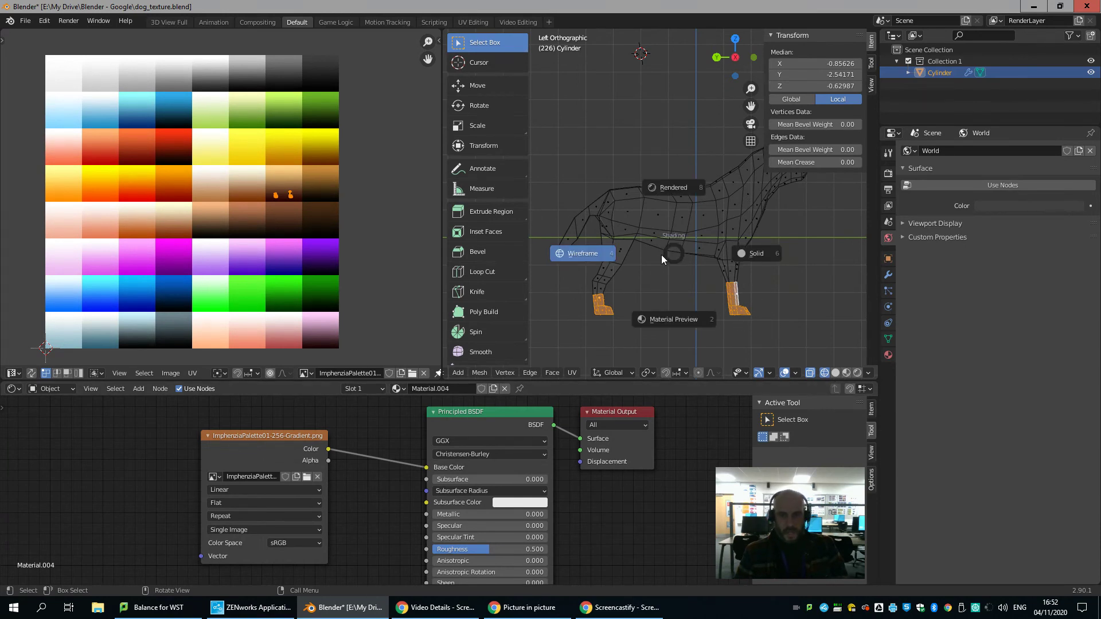
pyautogui.click(754, 257)
pyautogui.click(847, 373)
pyautogui.moveTo(764, 280); pyautogui.dragTo(573, 229, button='middle')
pyautogui.scroll(4, 289, 216)
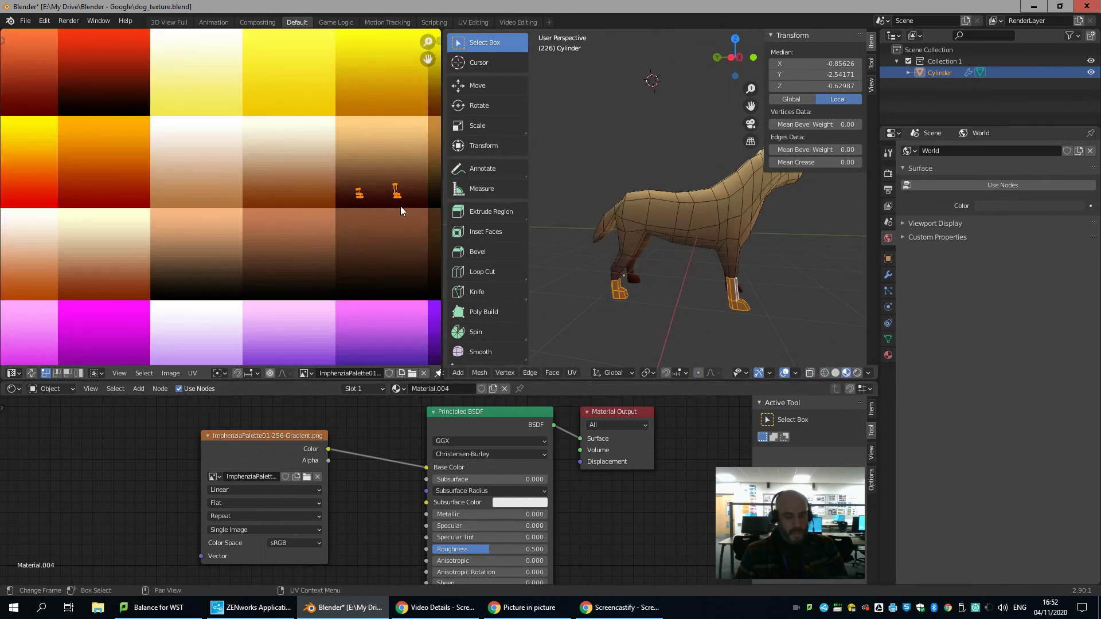
pyautogui.click(394, 188)
pyautogui.press('g')
pyautogui.click(394, 207)
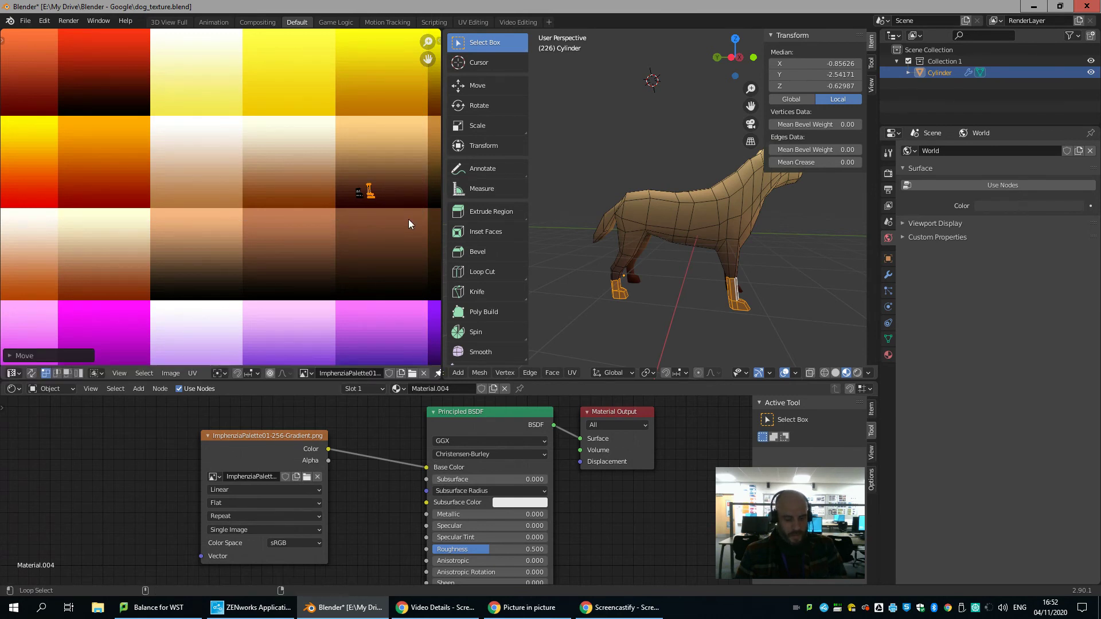
# Move both paw UV islands onto the white-to-tan swatch and stretch them about 2.1 times along Y.
pyautogui.moveTo(419, 225); pyautogui.dragTo(351, 183)
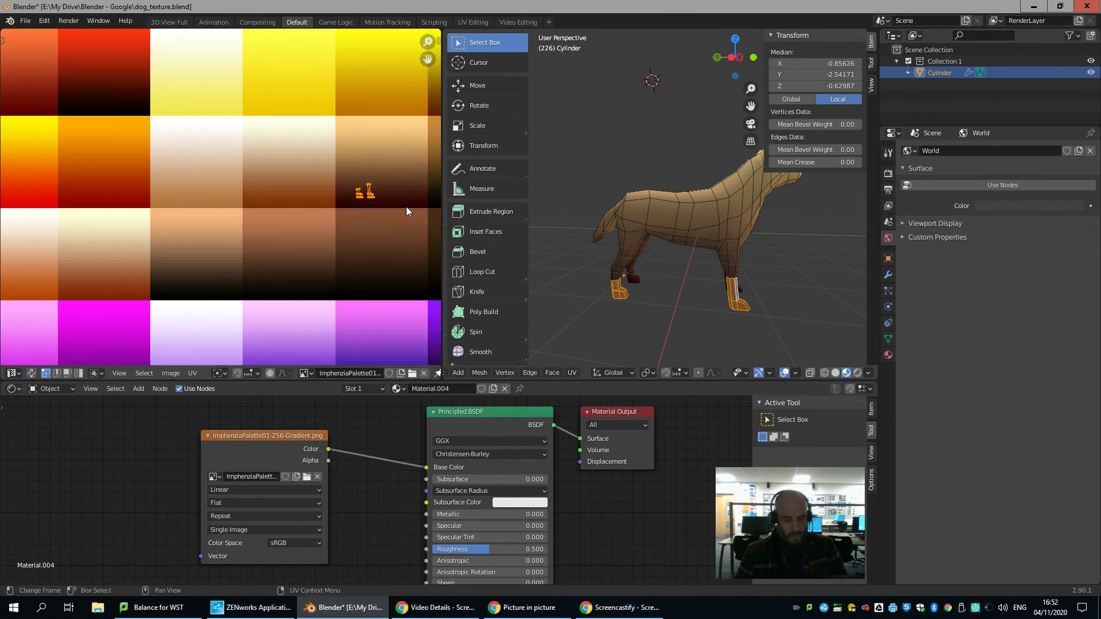
pyautogui.press('g')
pyautogui.click(229, 169)
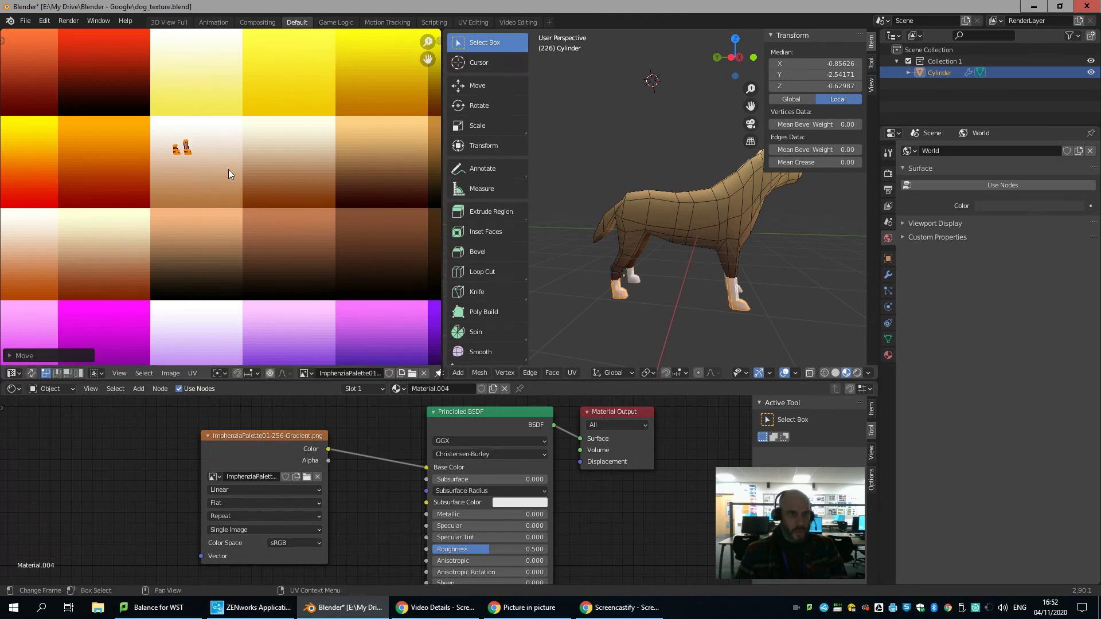
pyautogui.press('s')
pyautogui.press('y')
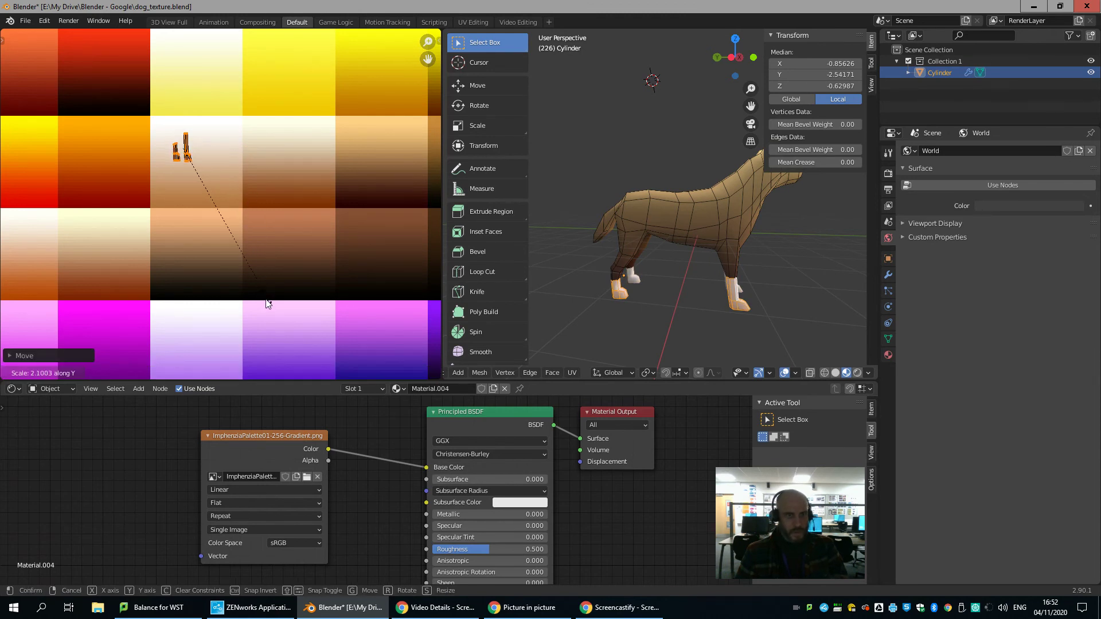
pyautogui.click(265, 300)
pyautogui.scroll(6, 741, 287)
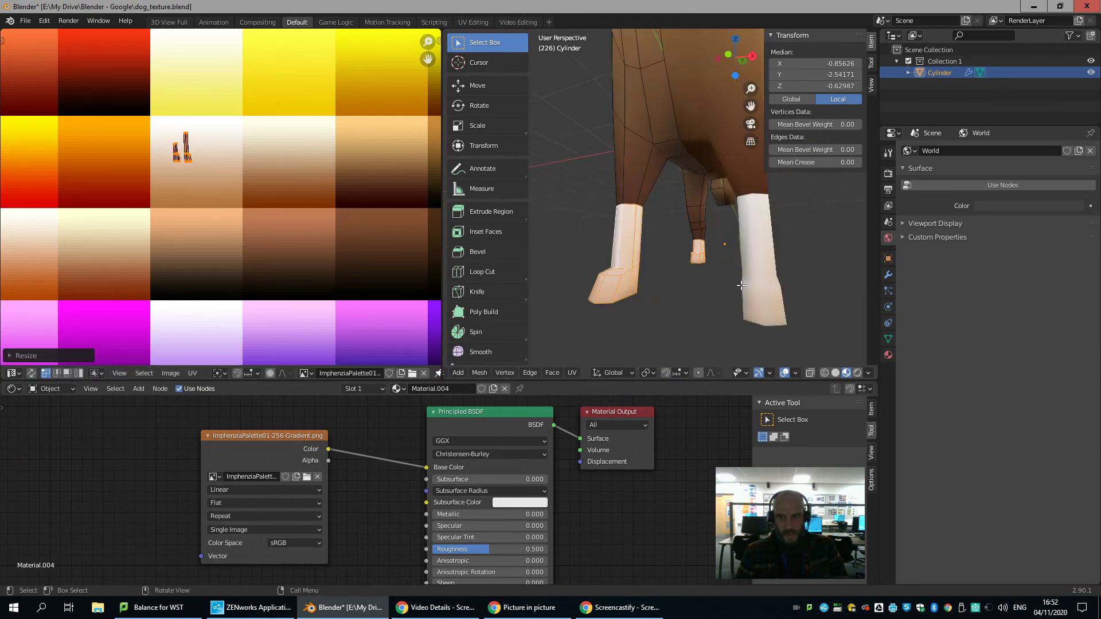
pyautogui.scroll(-4, 734, 287)
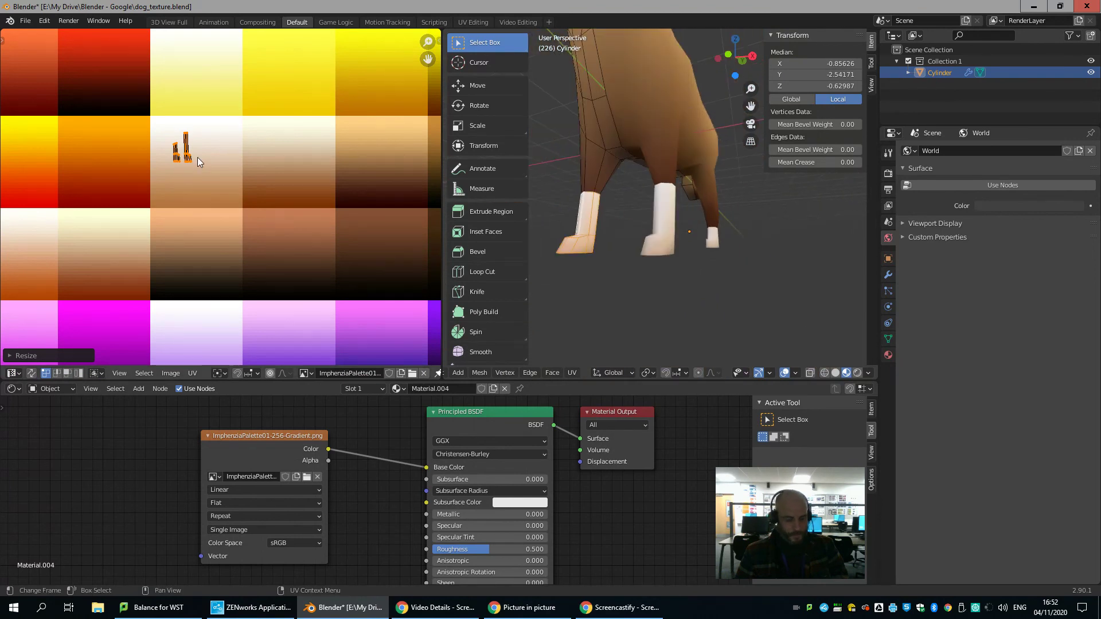
# Move the paw UVs onto the cream-to-brown swatch, leave Edit Mode and view the whole textured dog.
pyautogui.press('g')
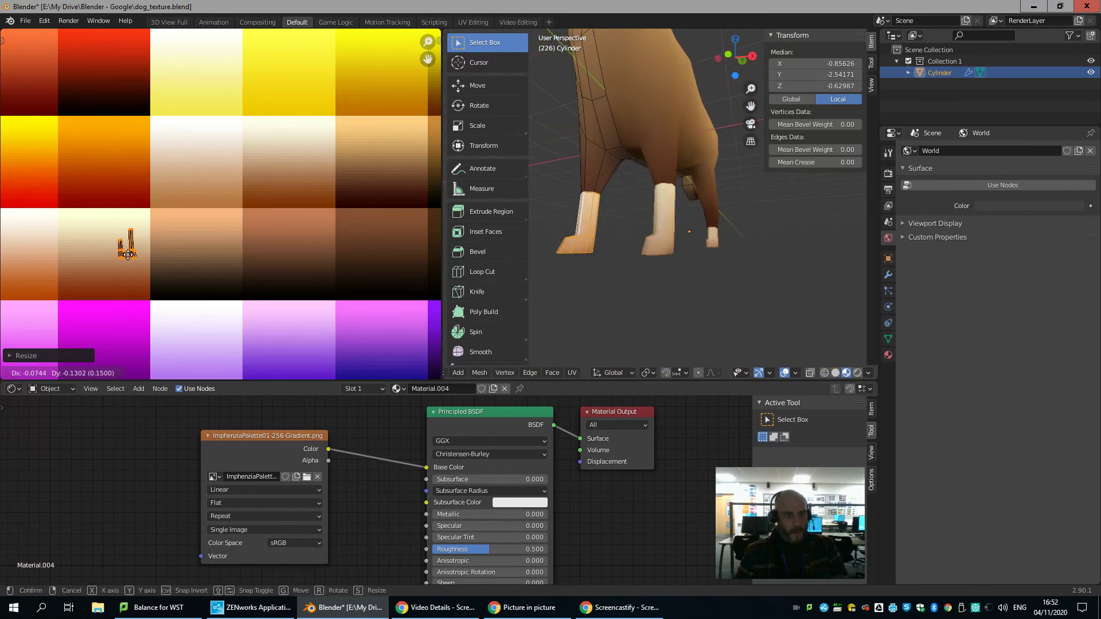
pyautogui.click(86, 264)
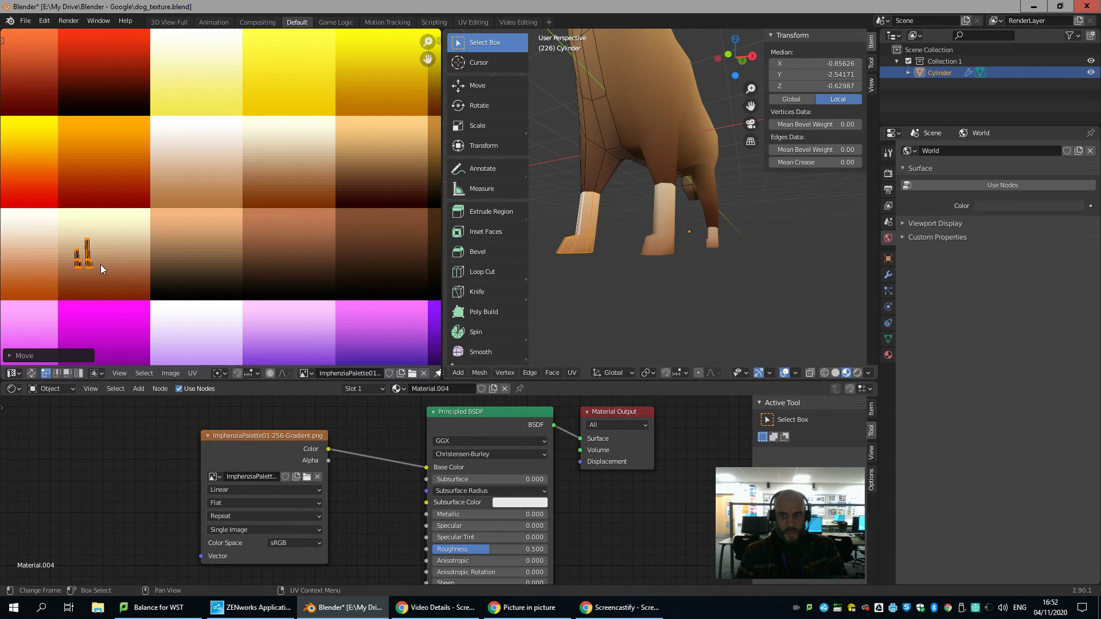
pyautogui.scroll(-3, 591, 270)
pyautogui.moveTo(648, 270)
pyautogui.mouseDown(button='middle')
pyautogui.moveTo(591, 270)
pyautogui.moveTo(696, 288)
pyautogui.moveTo(770, 252)
pyautogui.moveTo(634, 271)
pyautogui.moveTo(645, 260)
pyautogui.moveTo(701, 304)
pyautogui.moveTo(663, 305)
pyautogui.moveTo(655, 299)
pyautogui.moveTo(697, 226)
pyautogui.mouseUp(button='middle')
pyautogui.press('Tab')
pyautogui.moveTo(660, 265); pyautogui.dragTo(687, 278, button='middle')
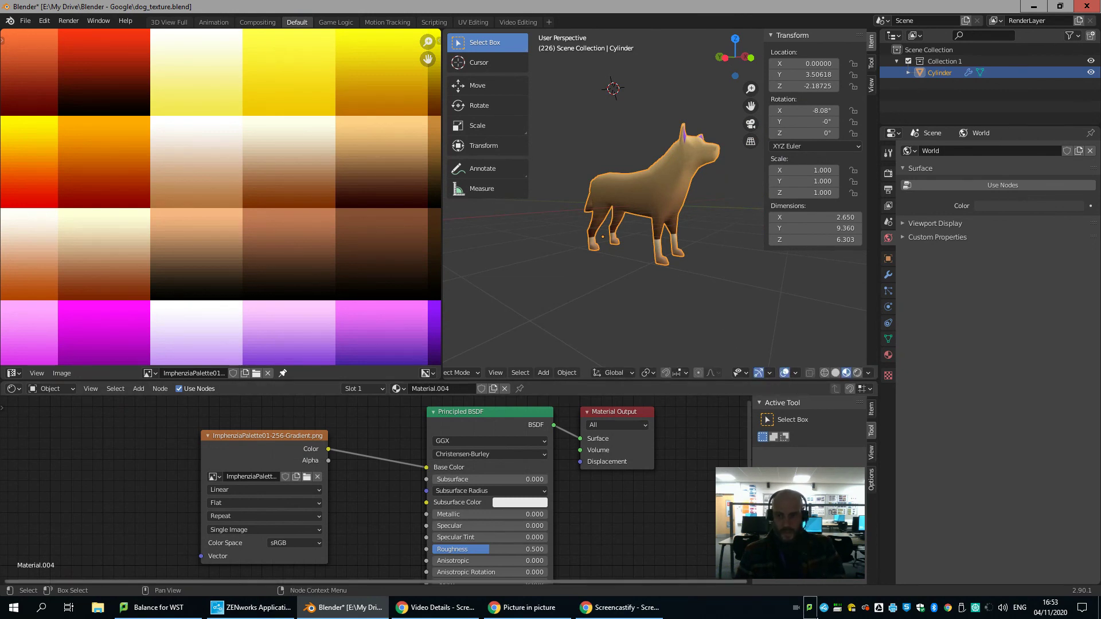
pyautogui.click(645, 608)
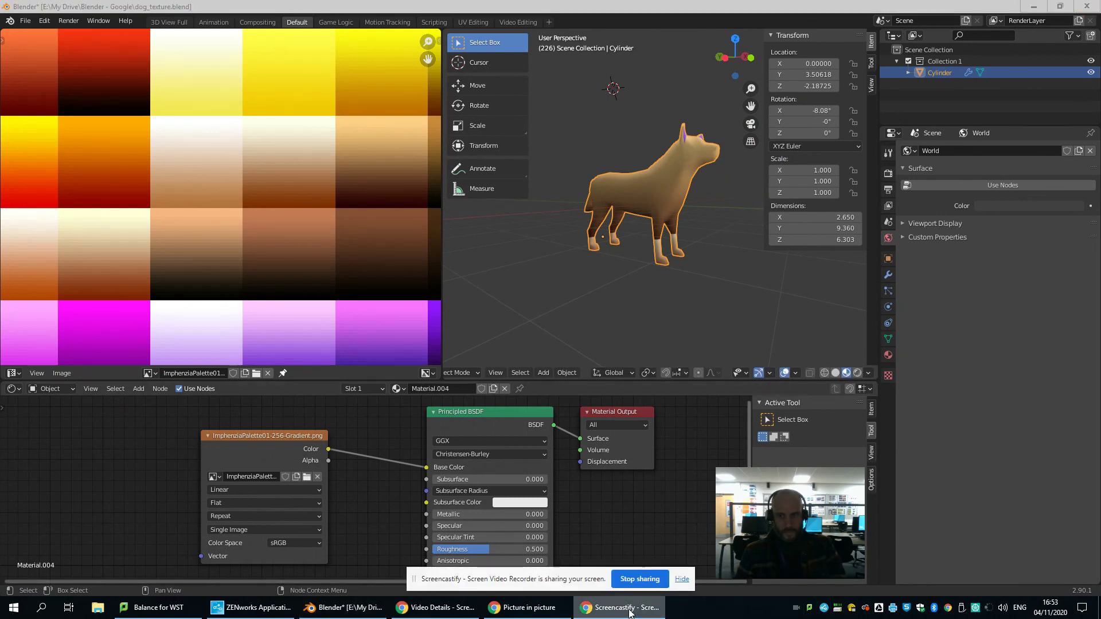